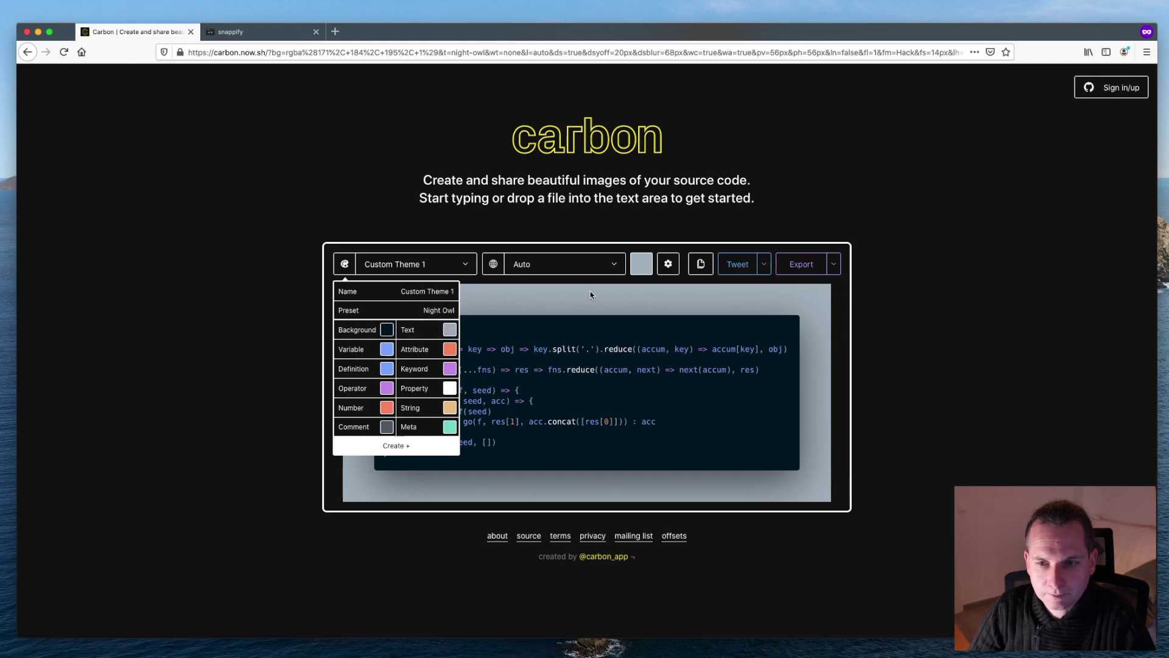
Import blog.js from the Finder pages folder into the Carbon code editor.
{"action": "left_click", "coordinate": [586, 287]}
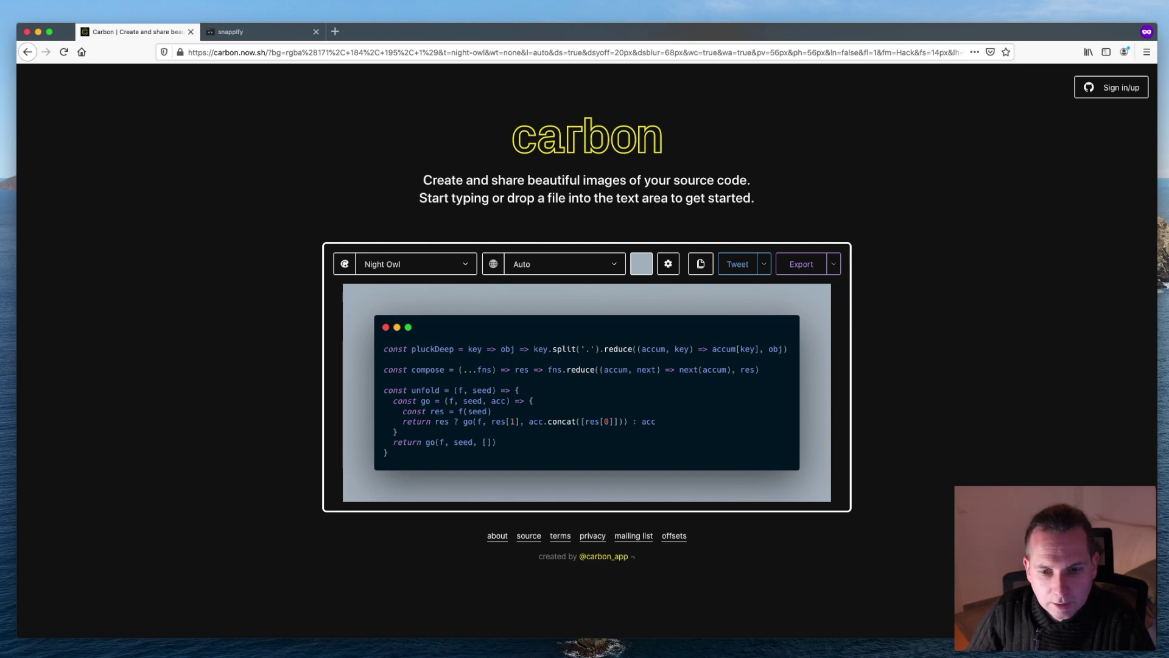
{"action": "key", "text": "super+Tab"}
{"action": "left_click_drag", "start_coordinate": [972, 200], "coordinate": [581, 419]}
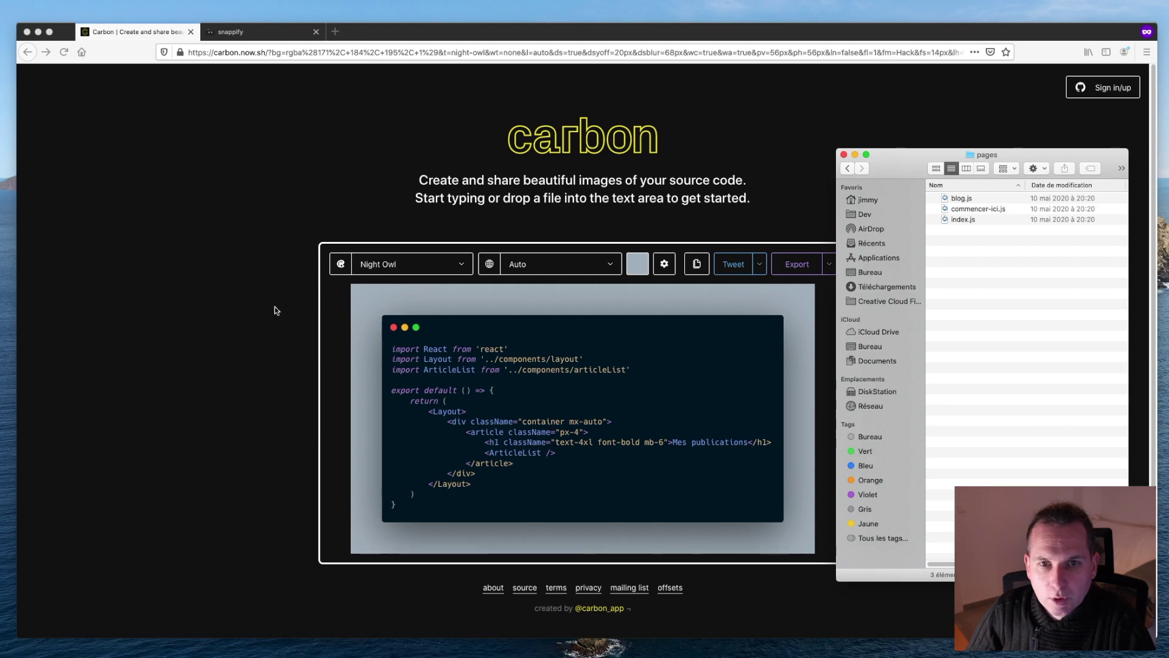
Replace the parameters in the Carbon address with the gist ID b5e50af151bb96650fdf01e357fef044 and load that gist.
{"action": "left_click", "coordinate": [277, 53]}
{"action": "left_click", "coordinate": [271, 53]}
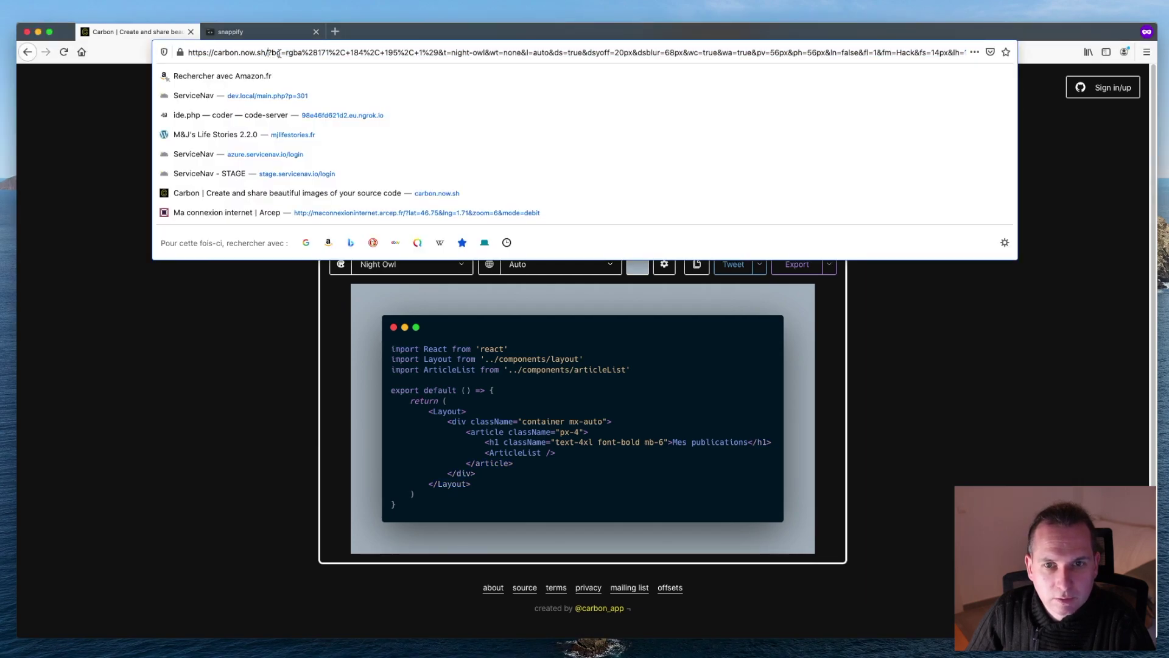
{"action": "left_click_drag", "start_coordinate": [268, 53], "coordinate": [1022, 57]}
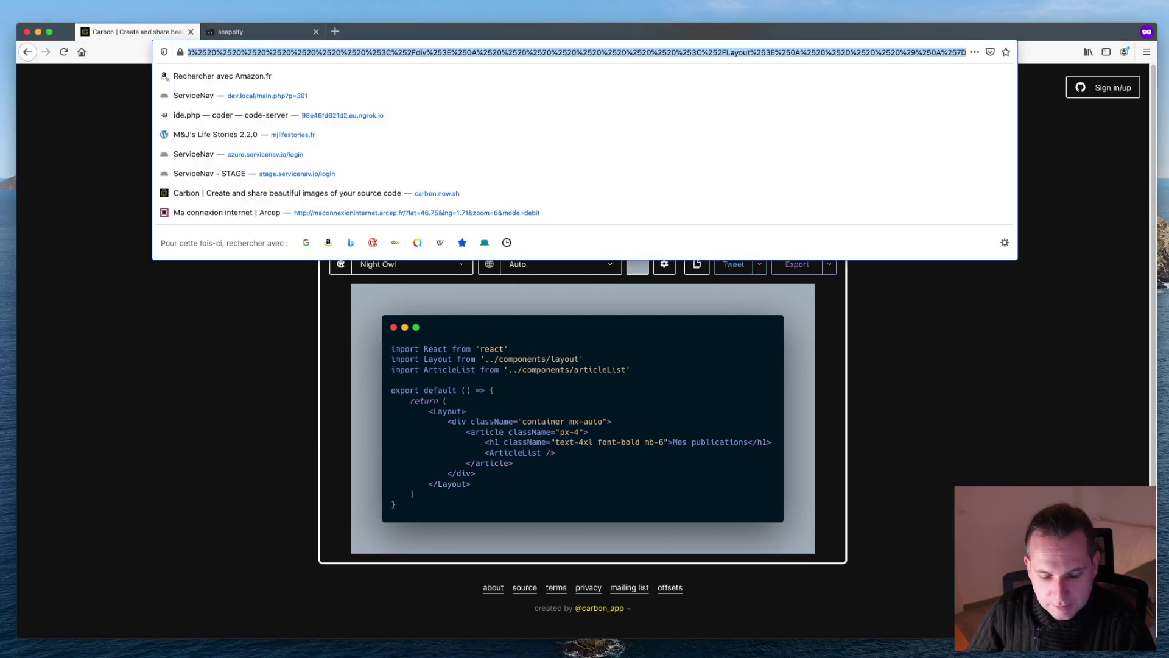
{"action": "key", "text": "BackSpace"}
{"action": "key", "text": "Return"}
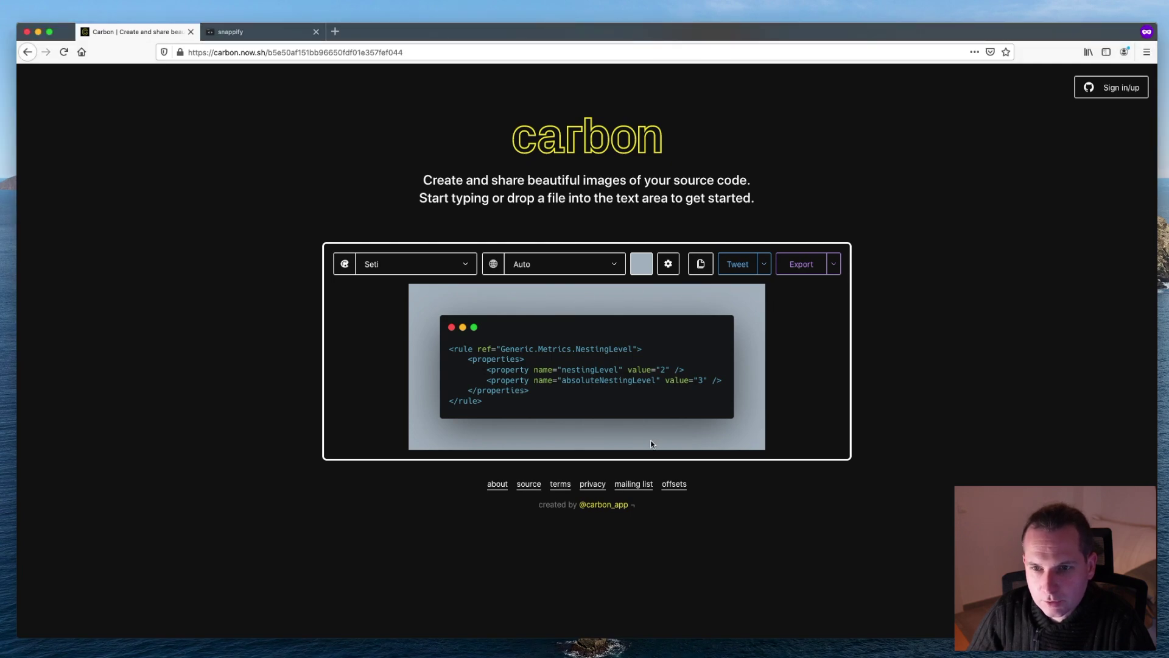
Go through random Unsplash photos and use the nearly black one with red specks as the snippet's background image.
{"action": "left_click", "coordinate": [639, 266]}
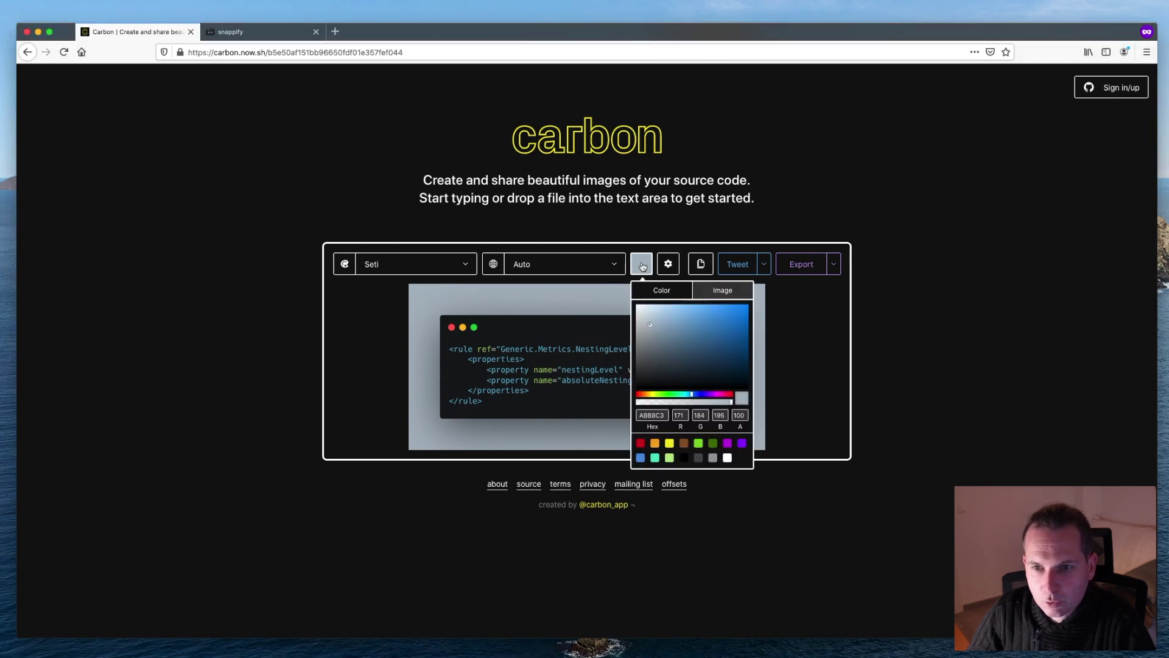
{"action": "left_click", "coordinate": [723, 292]}
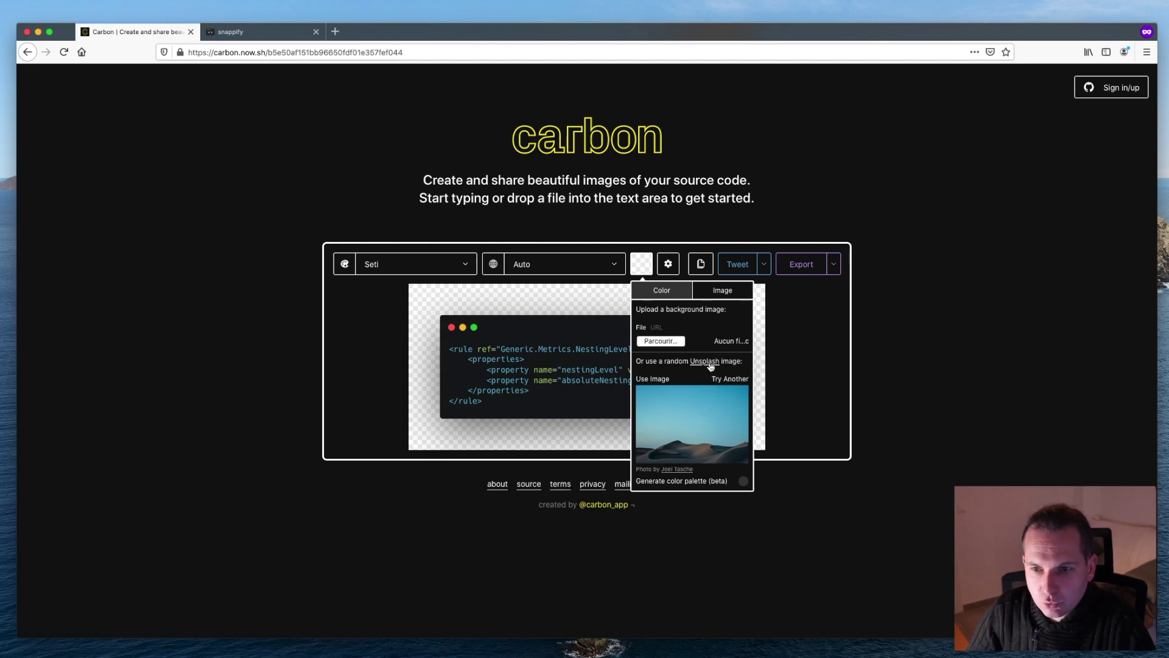
{"action": "left_click", "coordinate": [722, 382]}
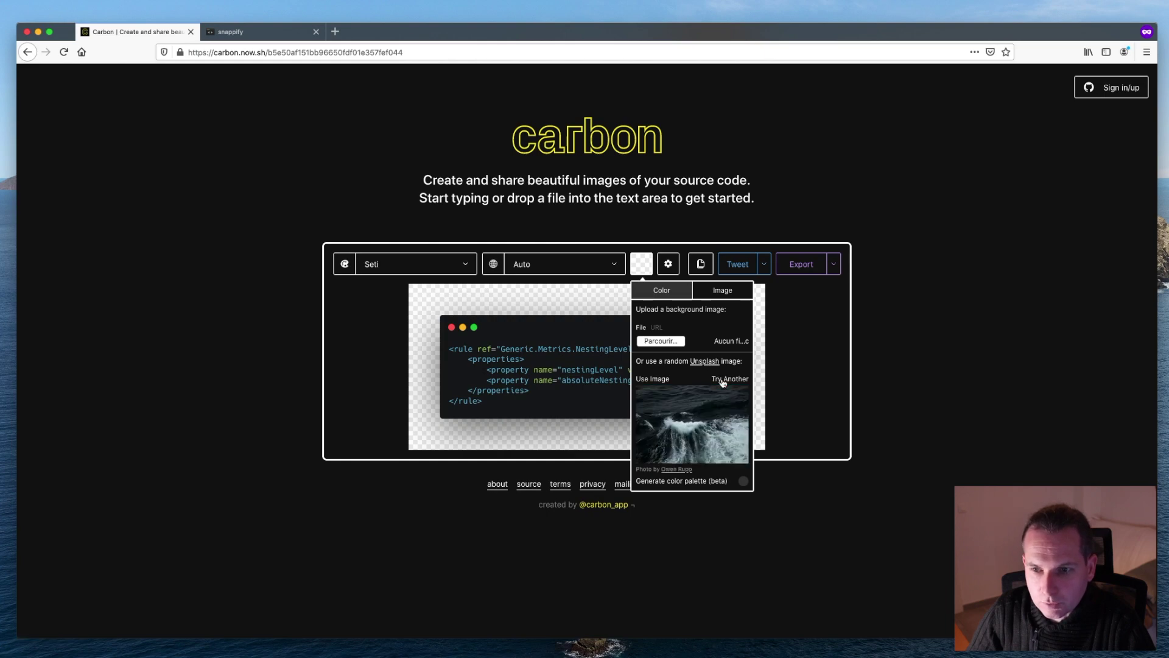
{"action": "left_click", "coordinate": [722, 382]}
{"action": "left_click", "coordinate": [723, 382]}
{"action": "left_click", "coordinate": [724, 382]}
{"action": "left_click", "coordinate": [726, 383]}
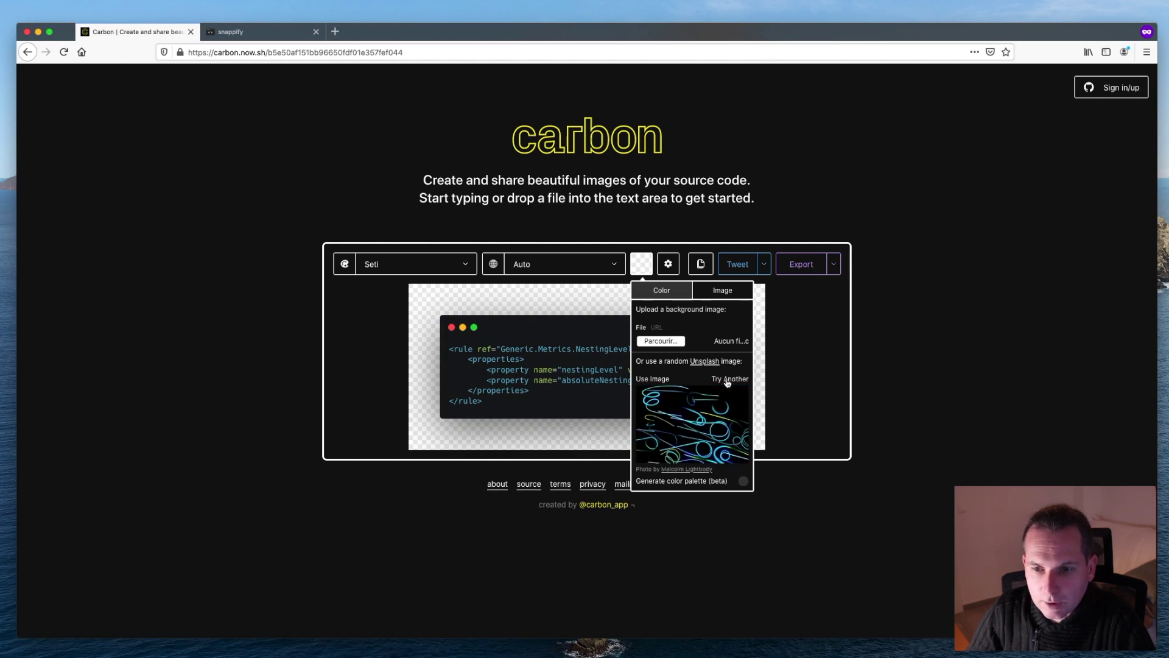
{"action": "left_click", "coordinate": [726, 383]}
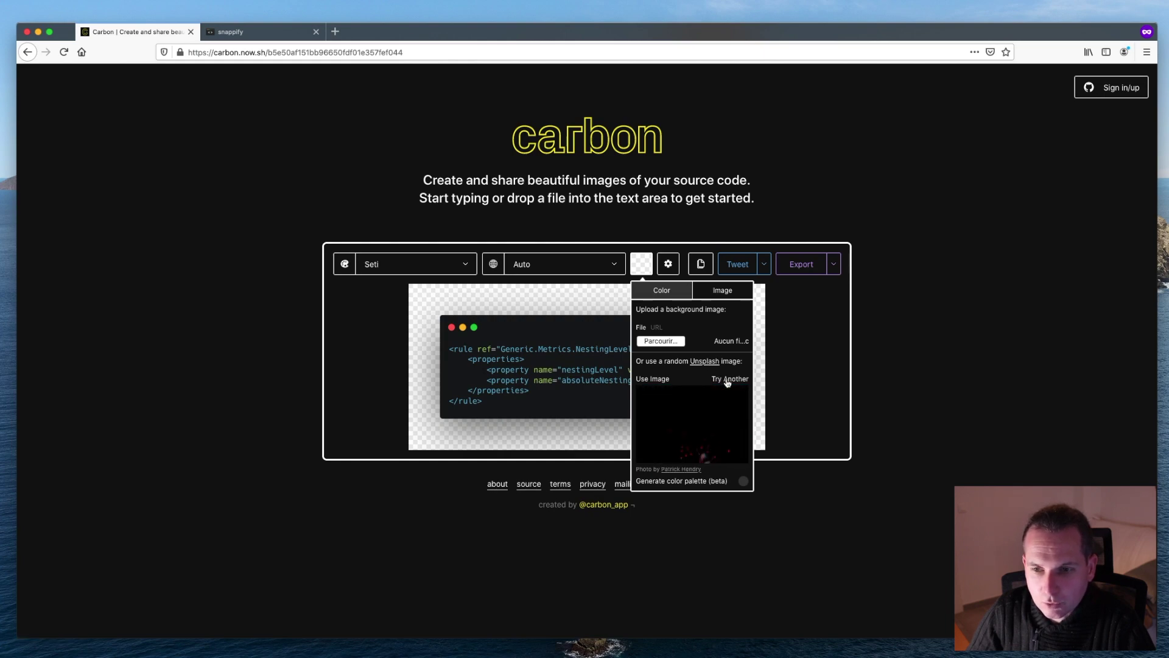
{"action": "left_click", "coordinate": [655, 383]}
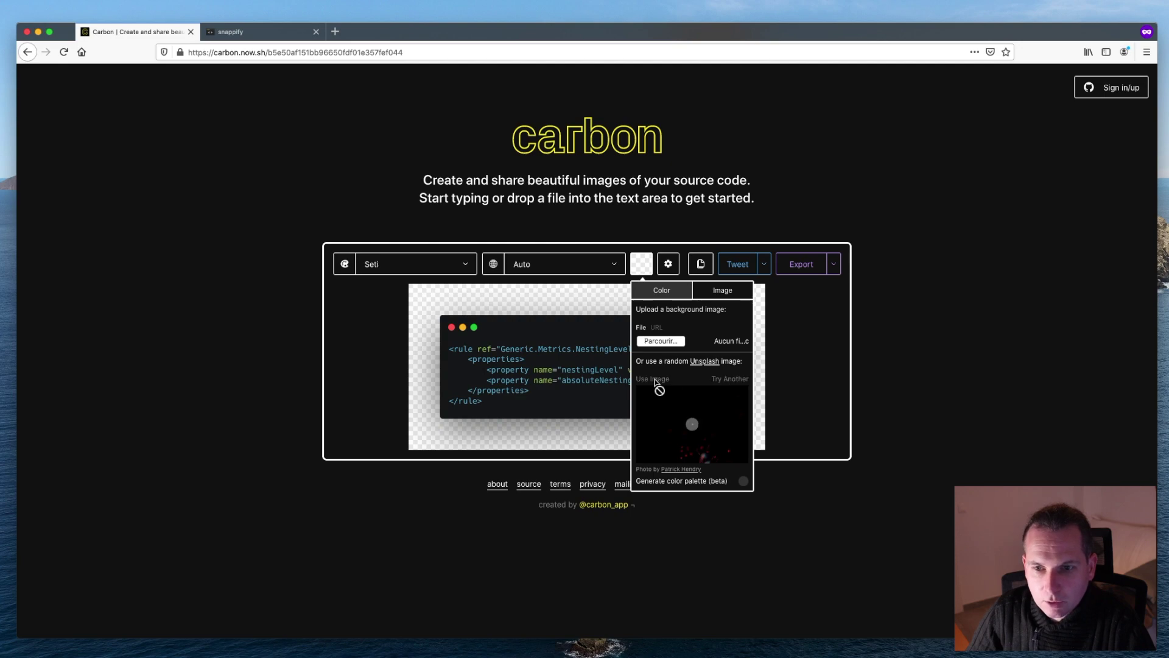
Switch the window controls off and back on, and enable the Carbon watermark on the image.
{"action": "left_click", "coordinate": [669, 266]}
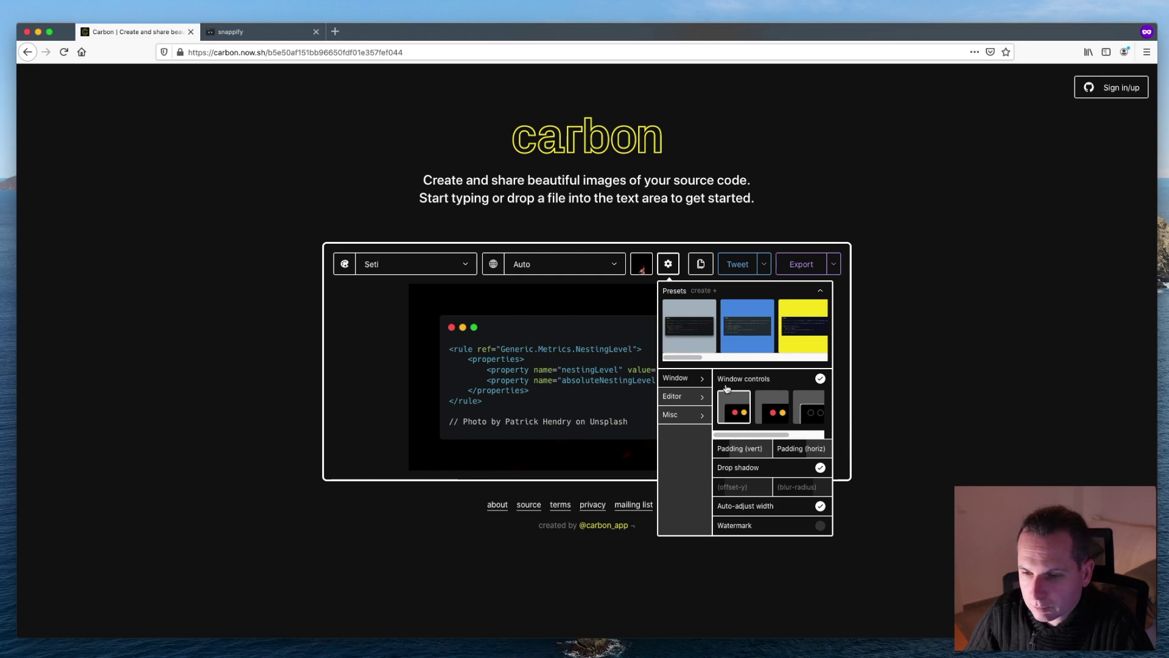
{"action": "left_click", "coordinate": [821, 379]}
{"action": "left_click", "coordinate": [820, 378]}
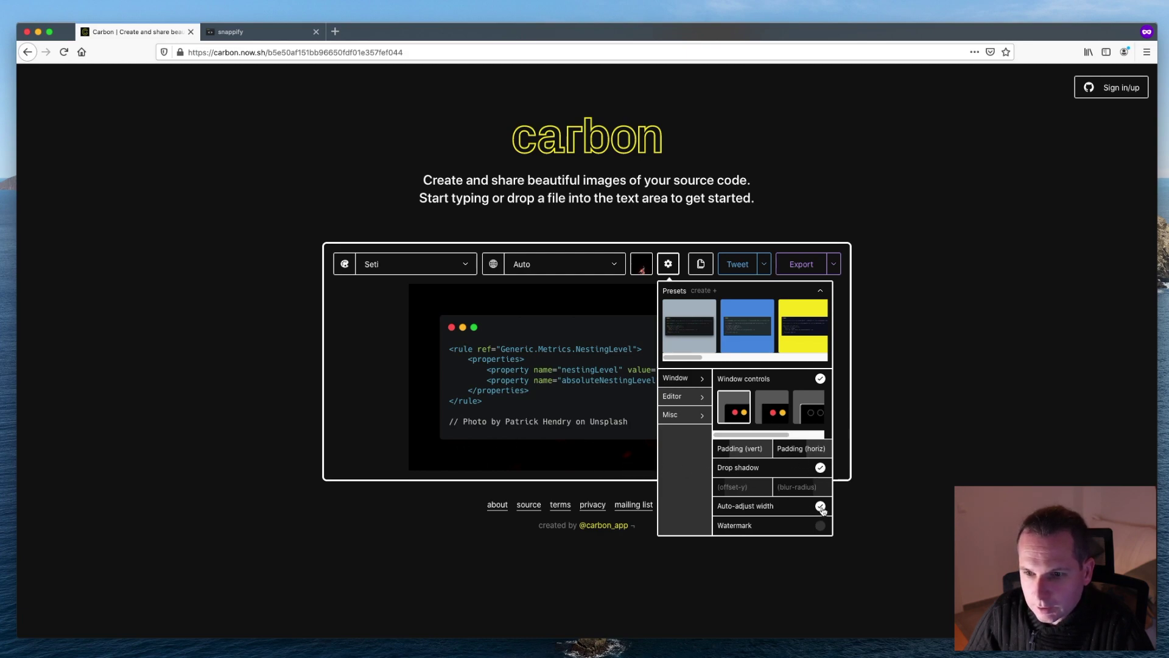
{"action": "left_click", "coordinate": [820, 526]}
{"action": "left_click", "coordinate": [973, 438]}
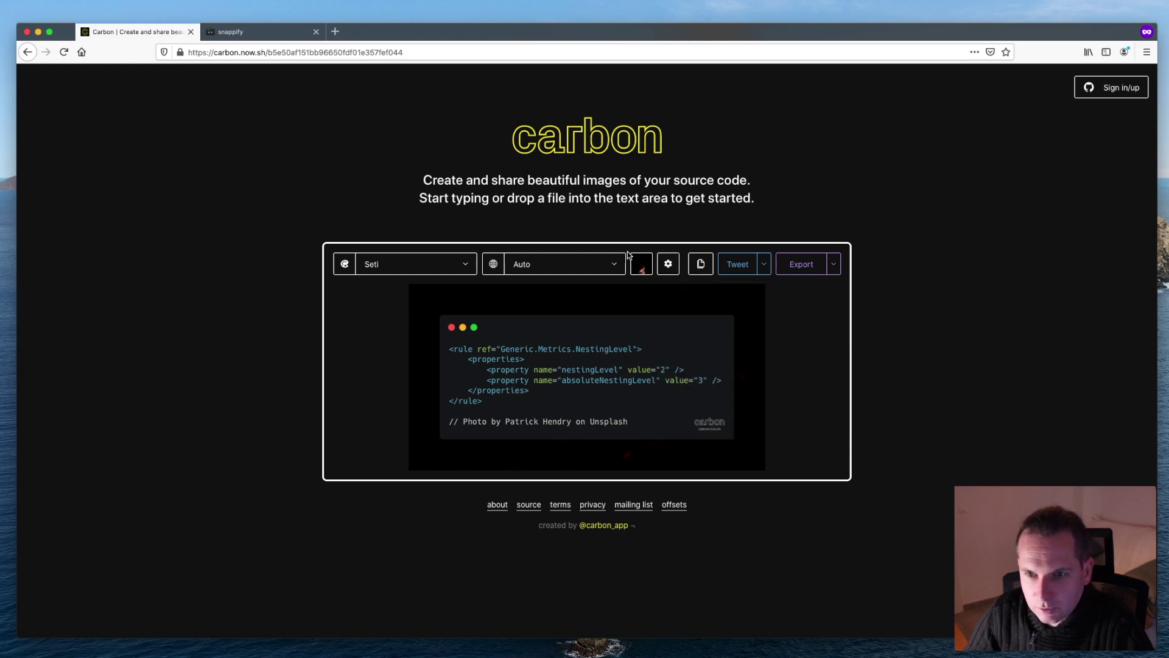
Turn off the watermark and set the code font to Dank Mono.
{"action": "left_click", "coordinate": [668, 263]}
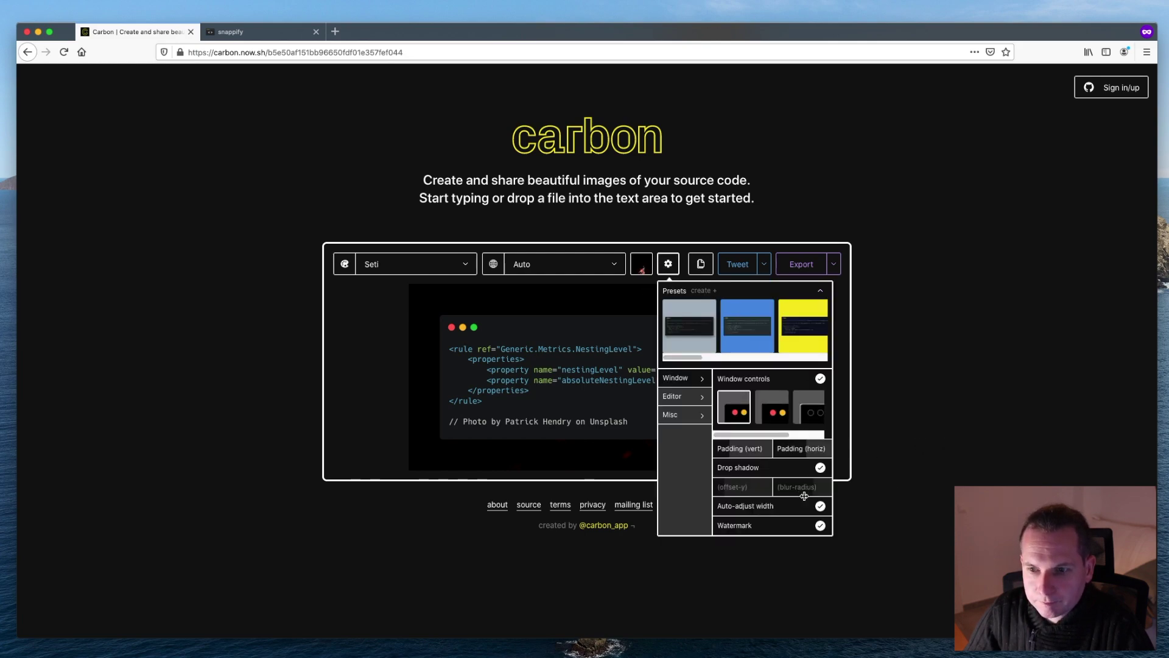
{"action": "left_click", "coordinate": [683, 401]}
{"action": "left_click", "coordinate": [737, 384]}
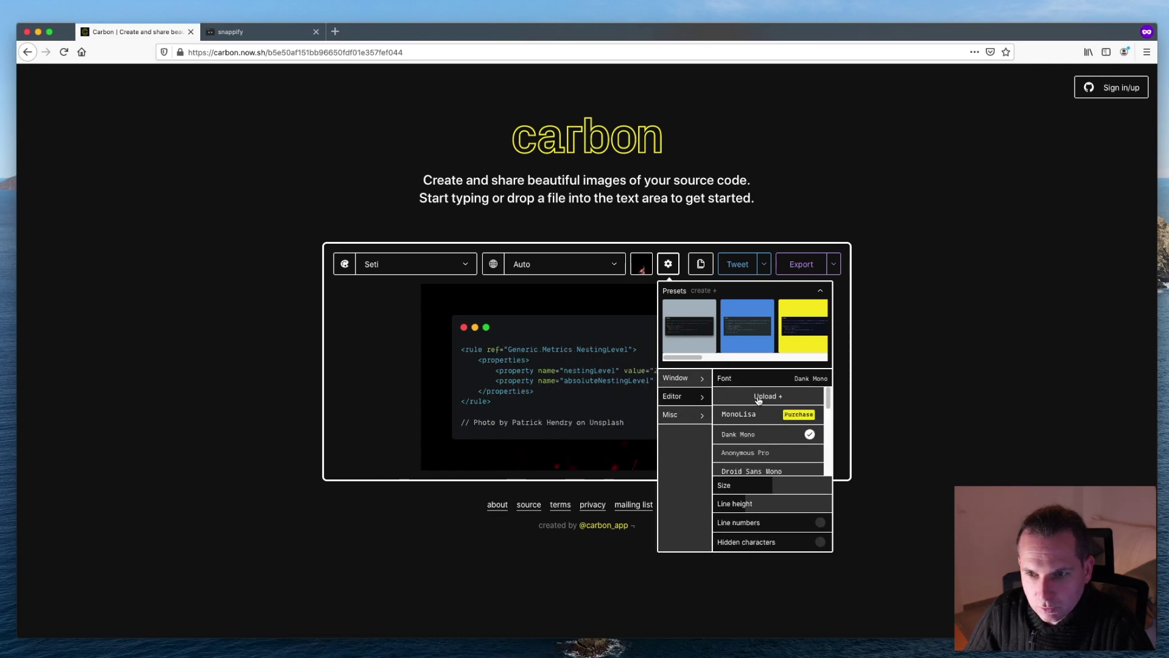
Export the current Carbon settings as a config file.
{"action": "left_click", "coordinate": [685, 416]}
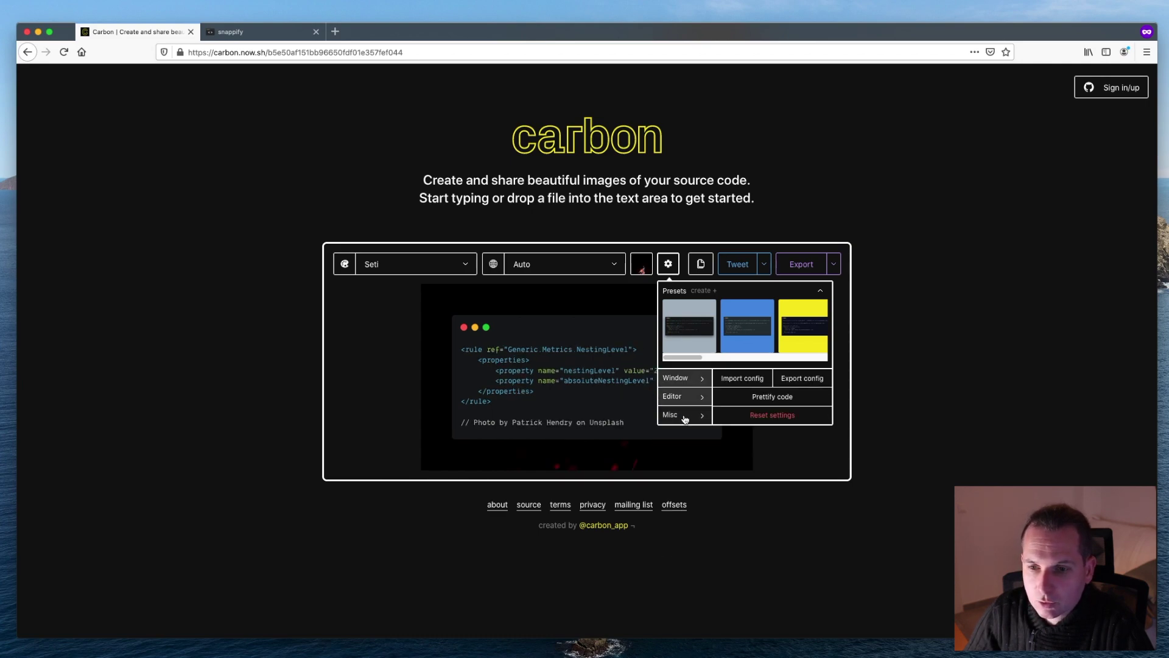
{"action": "left_click", "coordinate": [799, 380]}
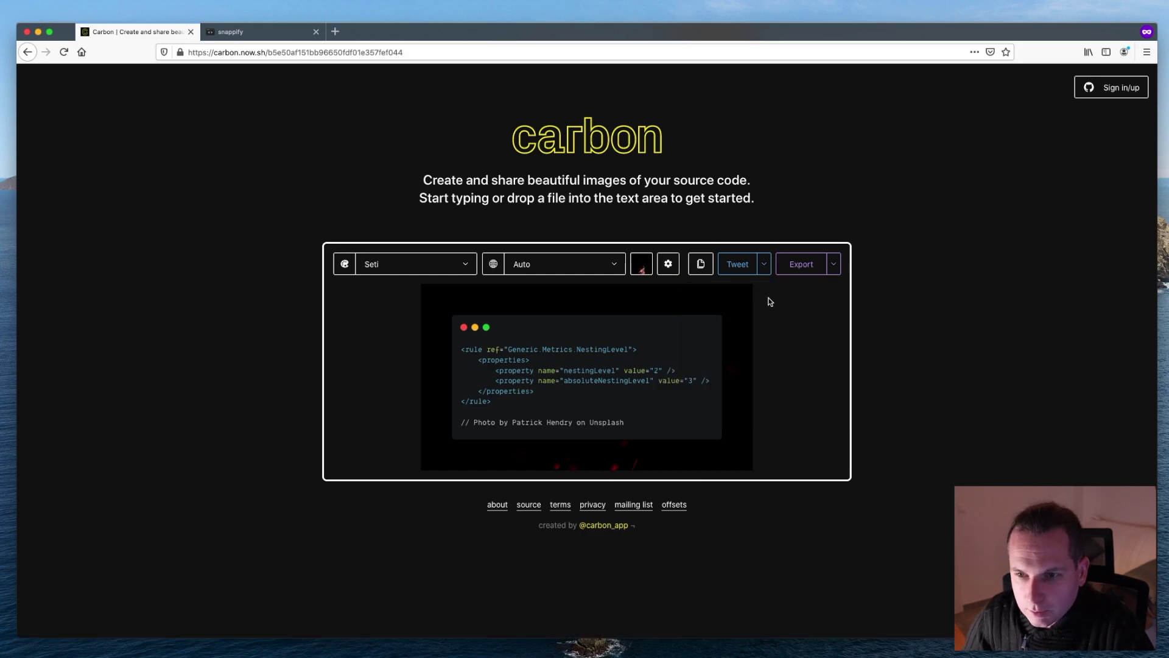
Check the image sharing options, and download the code image in SVG format.
{"action": "left_click", "coordinate": [765, 265]}
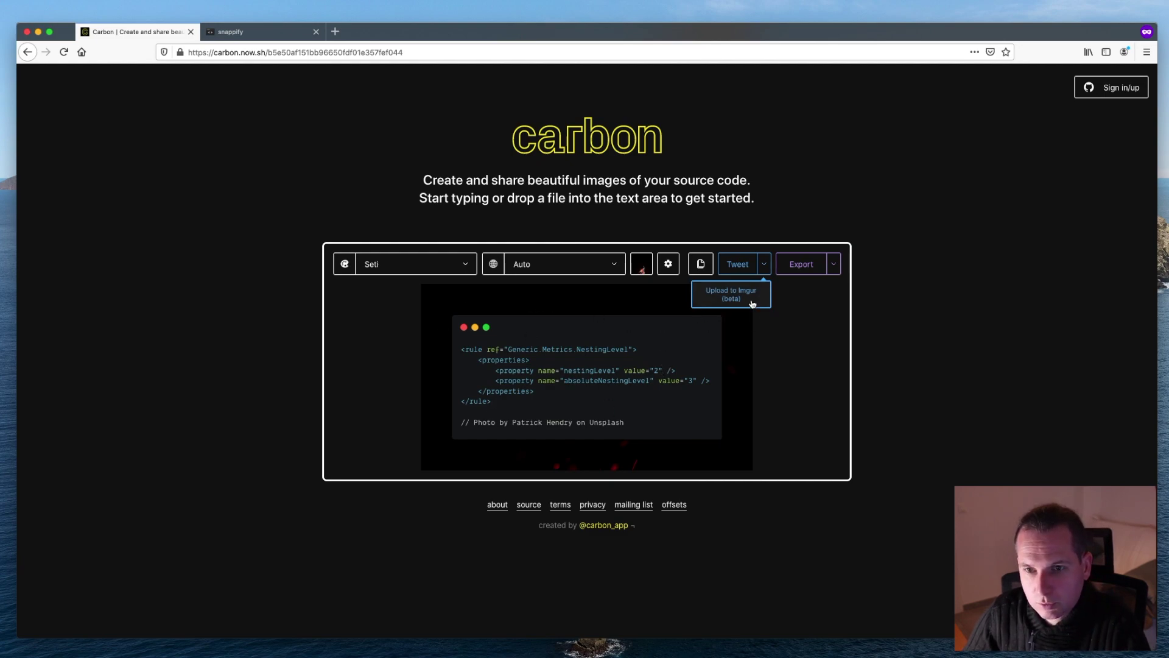
{"action": "left_click", "coordinate": [810, 310]}
{"action": "left_click", "coordinate": [831, 264]}
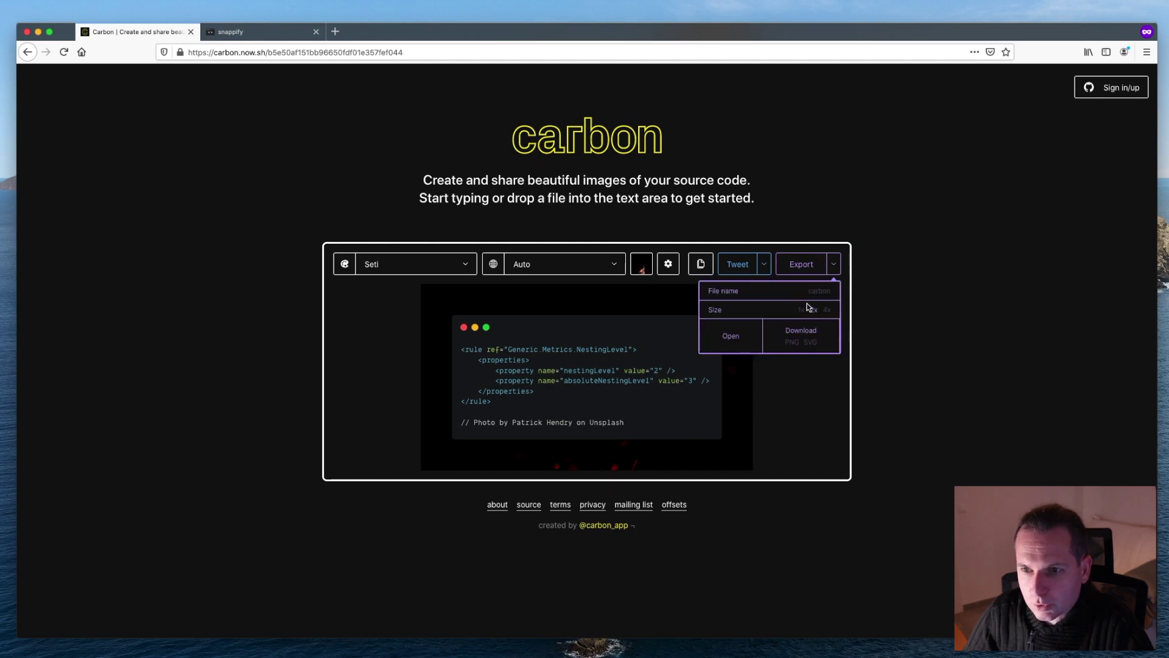
{"action": "left_click", "coordinate": [807, 347]}
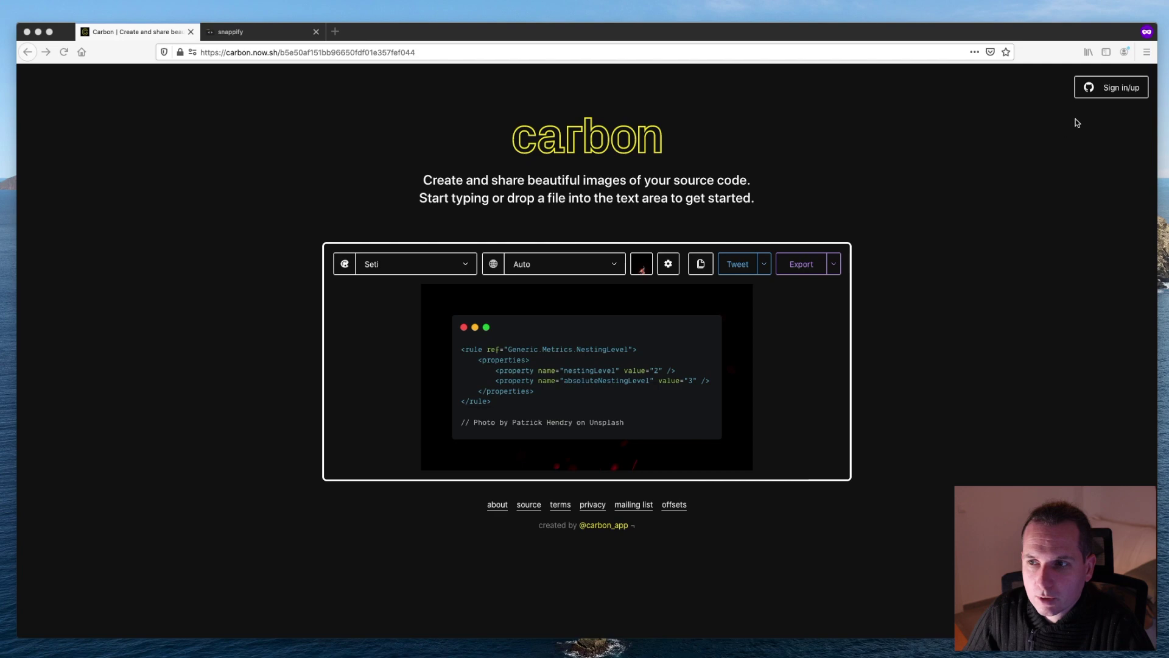
Sign in to Carbon with the GitHub account and name the snippet Test.
{"action": "left_click", "coordinate": [1111, 92]}
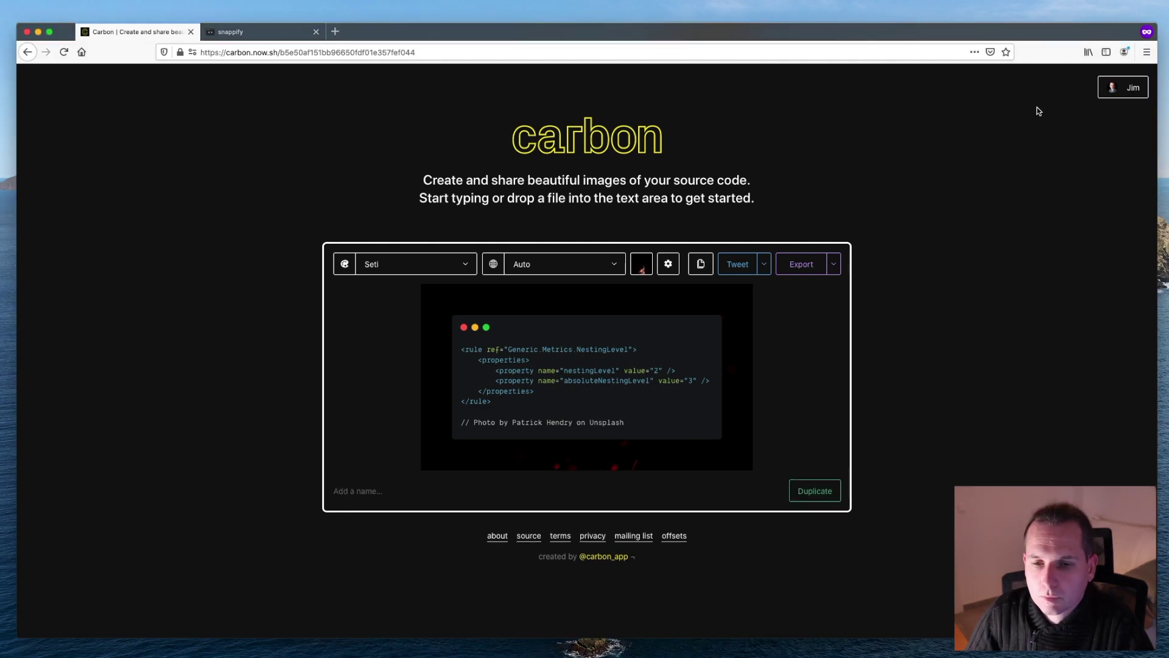
{"action": "left_click", "coordinate": [1118, 89]}
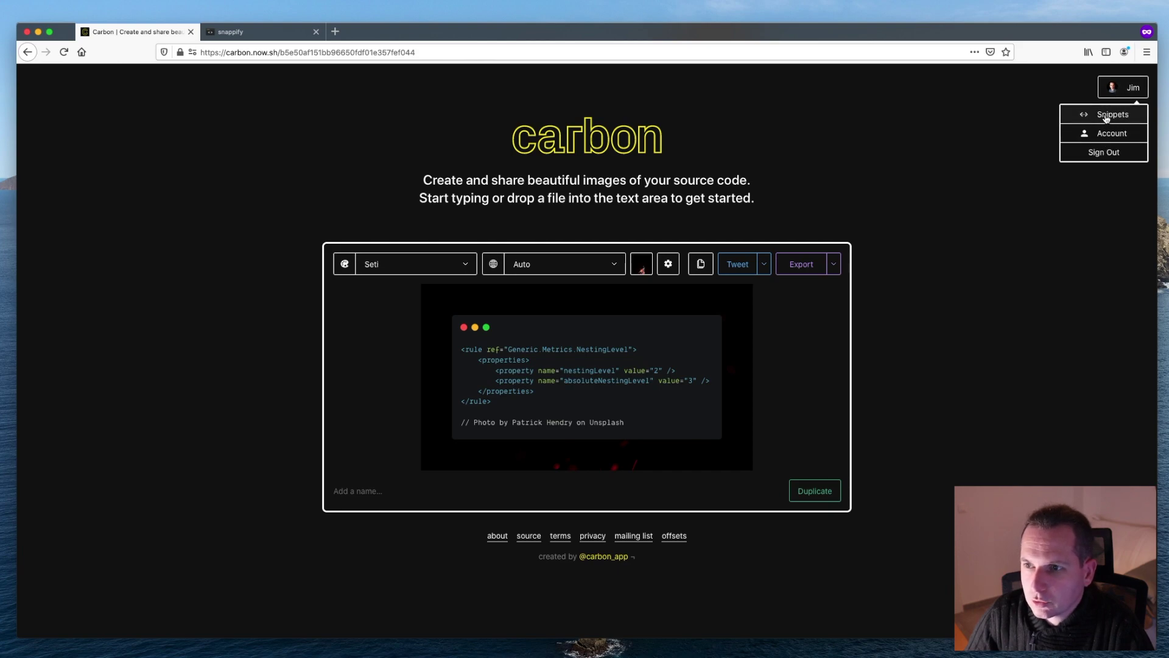
{"action": "left_click", "coordinate": [356, 492]}
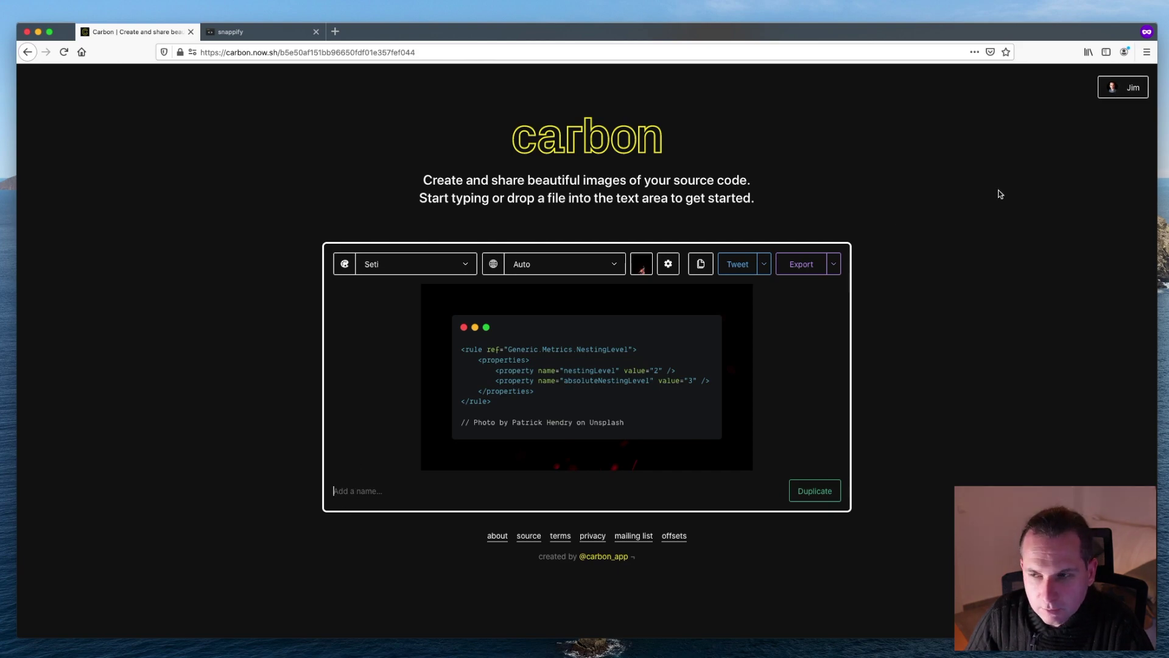
{"action": "left_click", "coordinate": [1120, 87]}
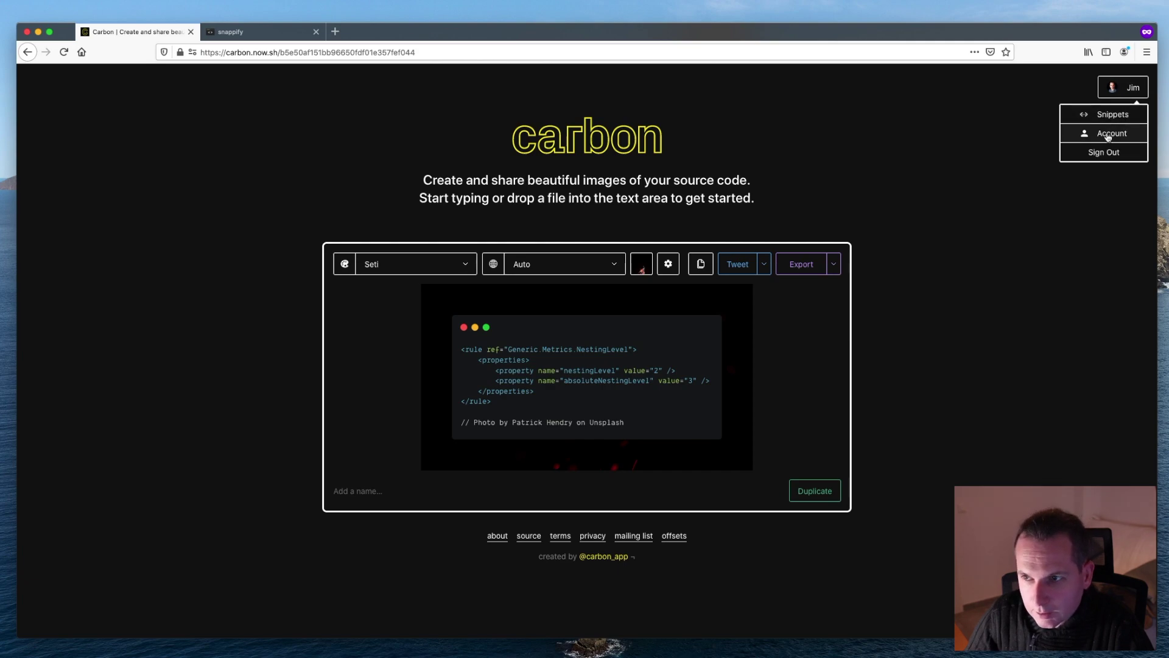
{"action": "left_click", "coordinate": [353, 494]}
{"action": "type", "text": "Test"}
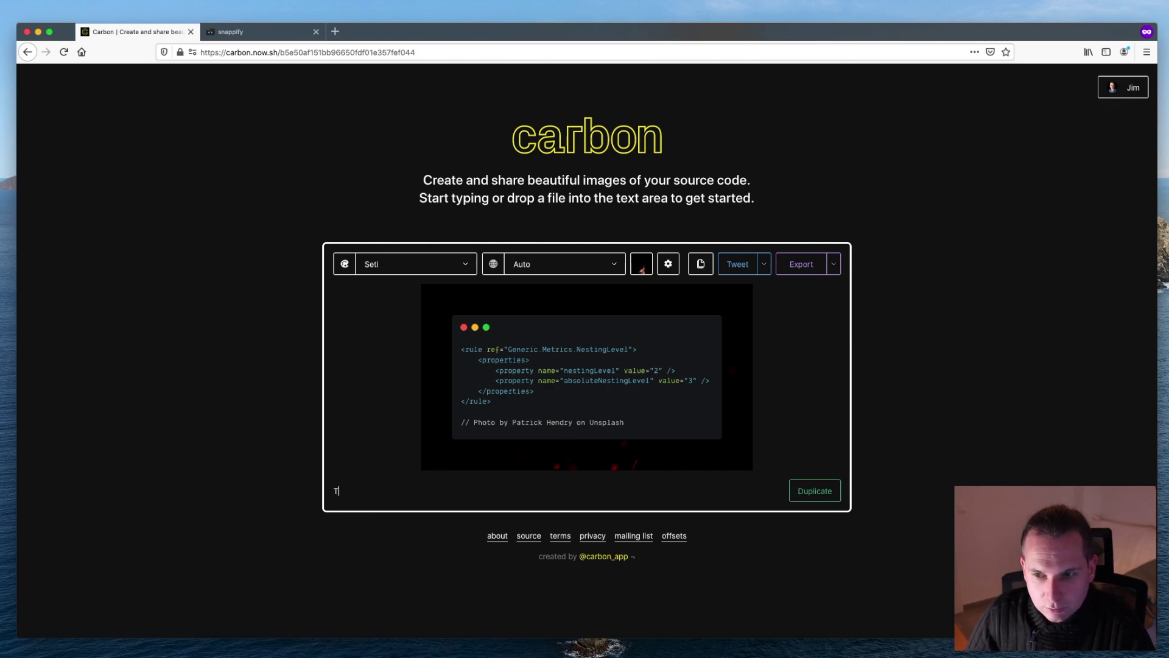
Review the account page, comparing the Free and Diamond plans and reading the billing notice.
{"action": "left_click", "coordinate": [1101, 89]}
{"action": "left_click", "coordinate": [1091, 137]}
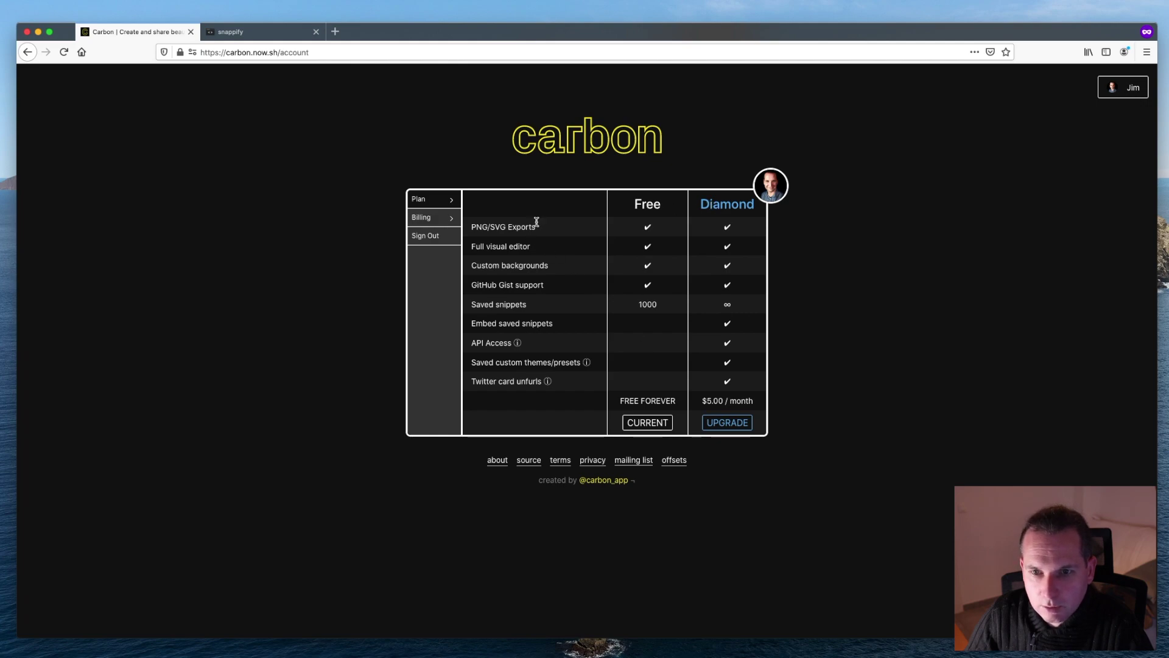
{"action": "double_click", "coordinate": [645, 305]}
{"action": "double_click", "coordinate": [722, 205]}
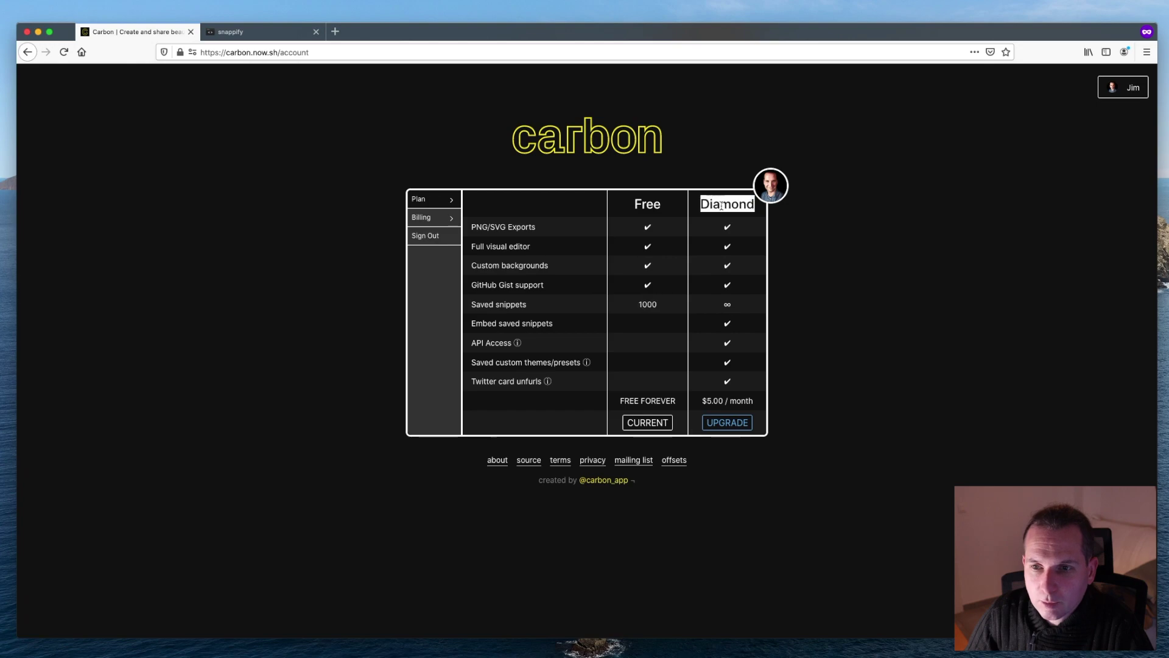
{"action": "left_click", "coordinate": [431, 222]}
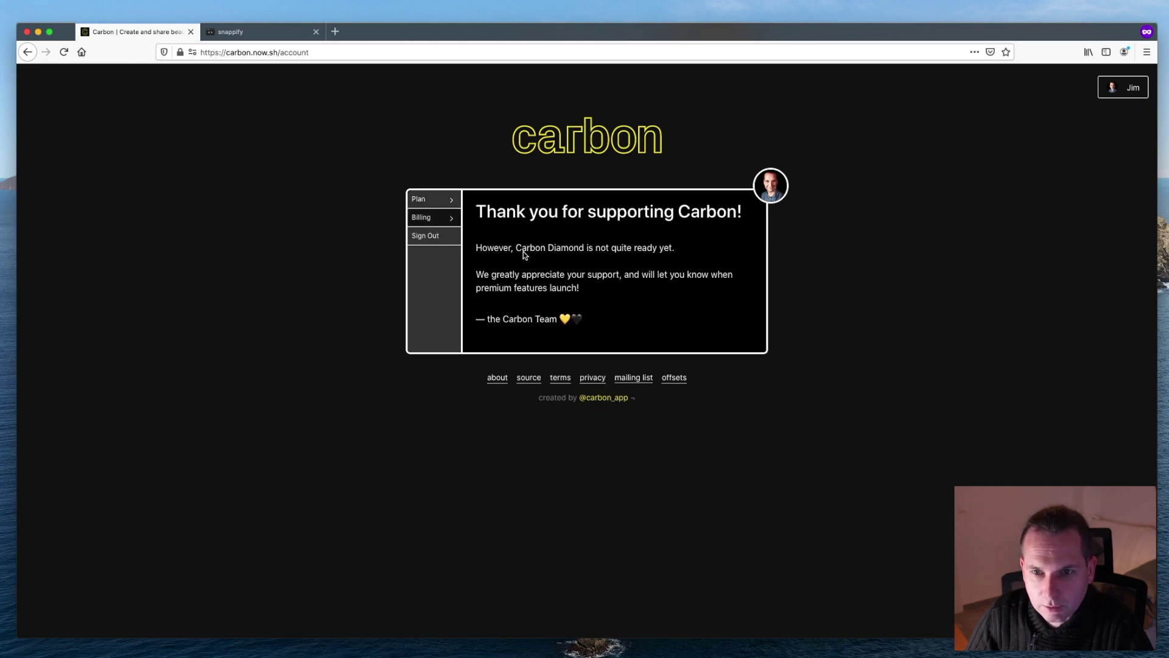
{"action": "left_click_drag", "start_coordinate": [522, 250], "coordinate": [693, 251]}
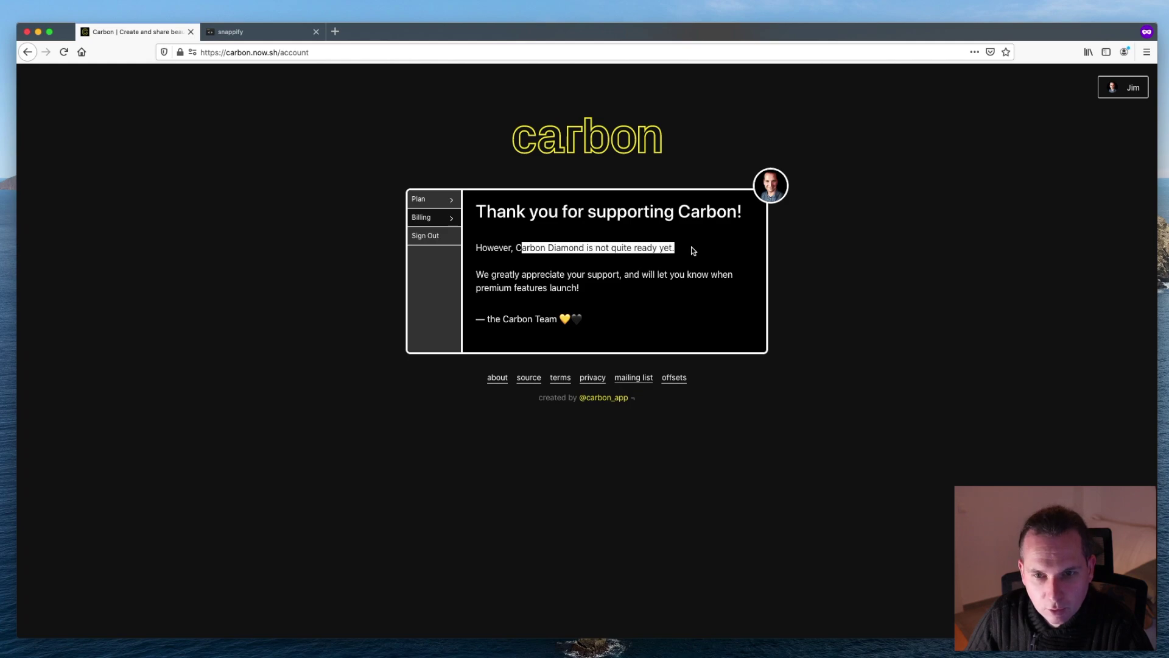
{"action": "left_click", "coordinate": [692, 250]}
{"action": "left_click", "coordinate": [429, 199]}
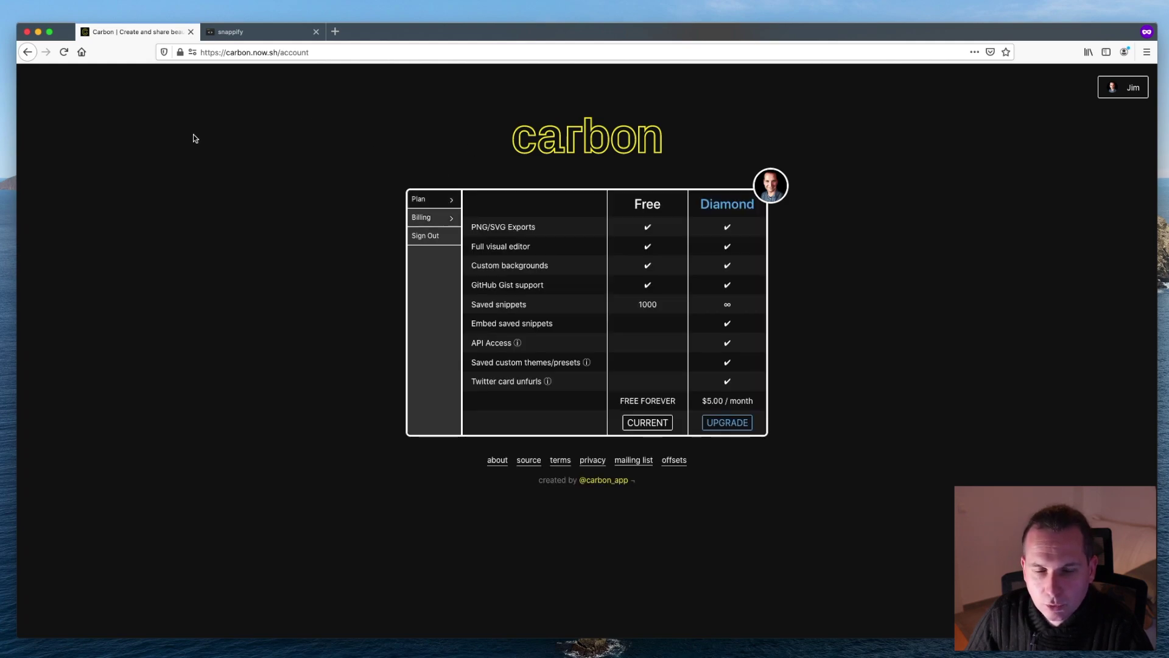
Switch to snappify, open its editor and look through the available code languages, leaving JS / TS selected.
{"action": "left_click", "coordinate": [265, 31]}
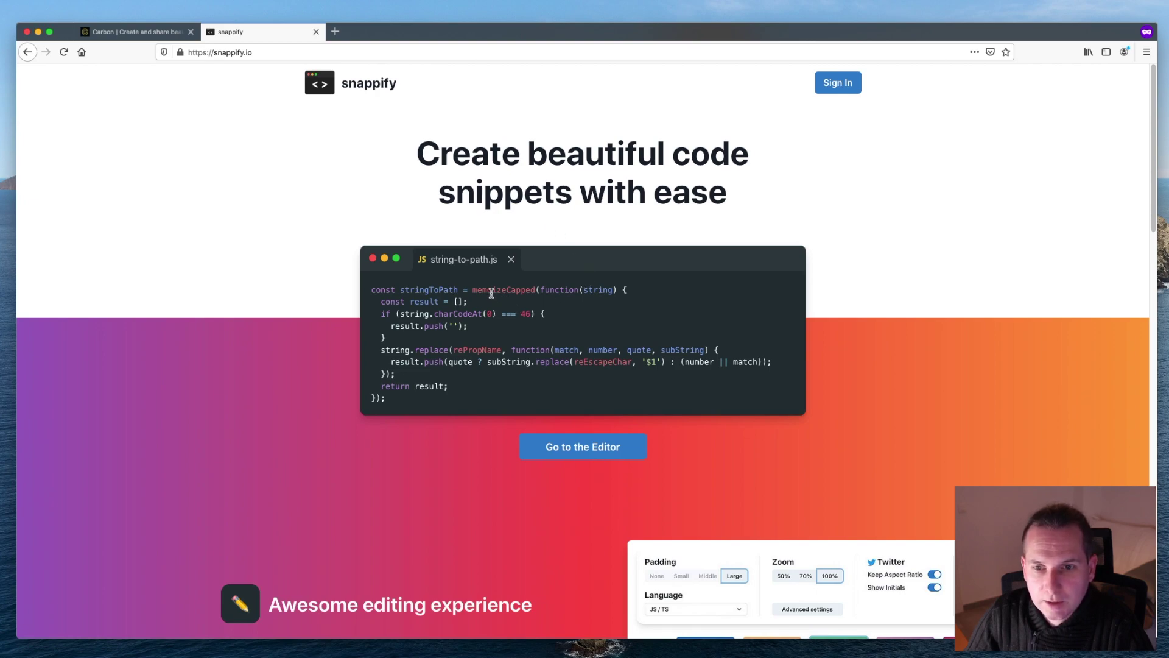
{"action": "left_click", "coordinate": [589, 453]}
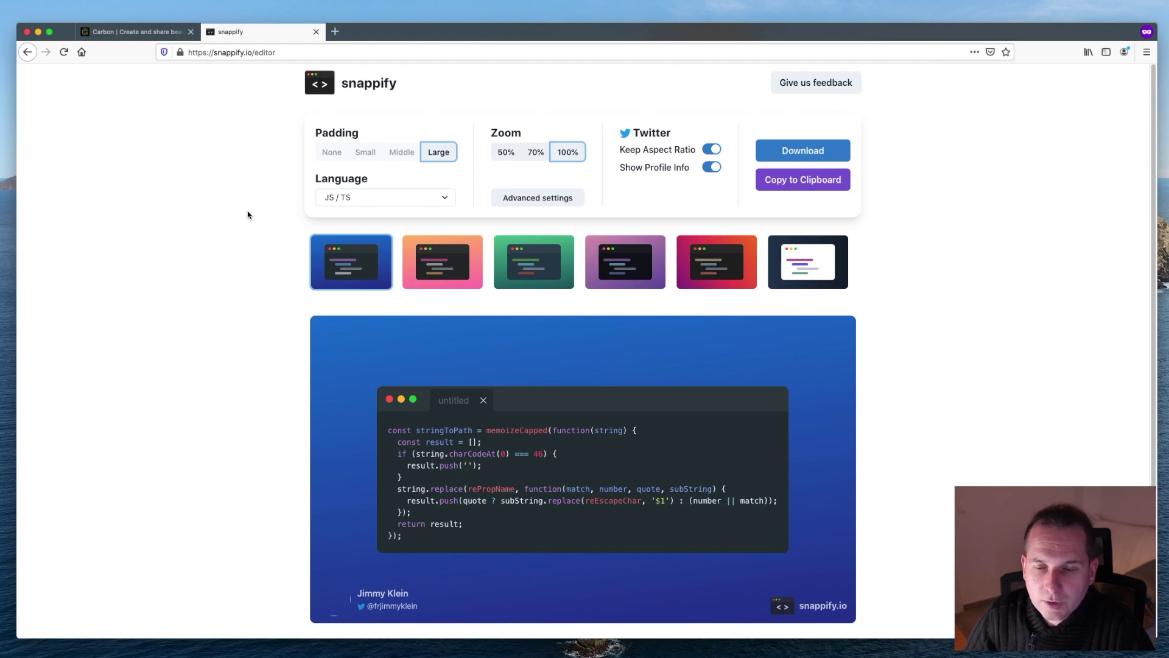
{"action": "left_click", "coordinate": [356, 199]}
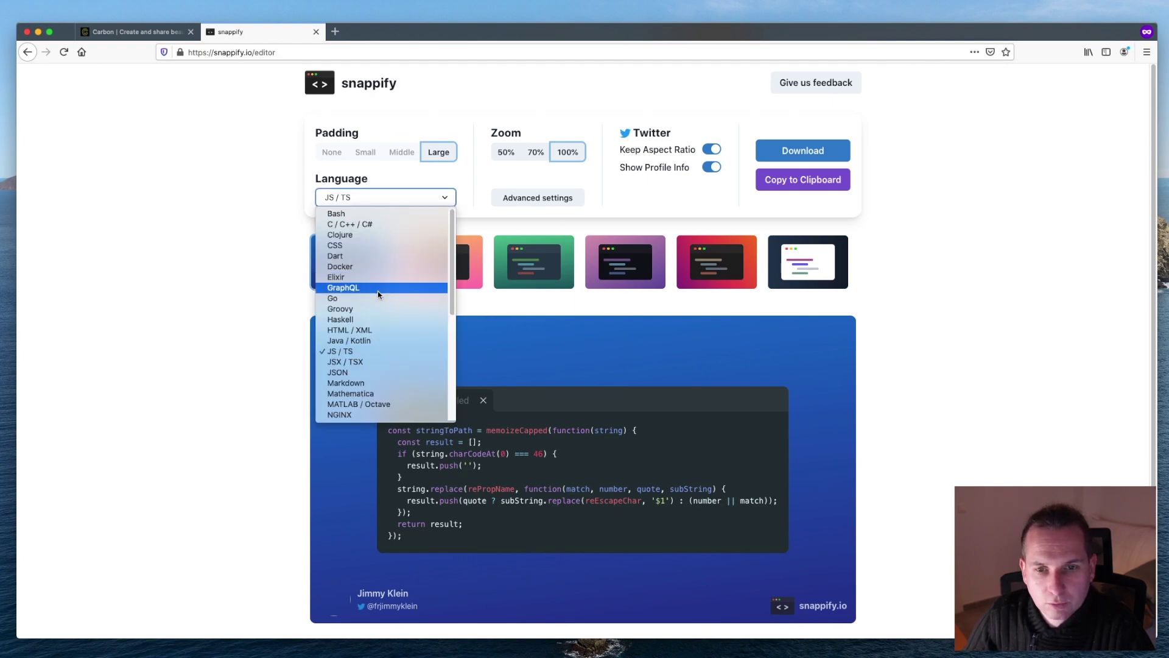
{"action": "scroll", "coordinate": [376, 301], "scroll_direction": "down", "scroll_amount": 3}
{"action": "scroll", "coordinate": [376, 301], "scroll_direction": "up", "scroll_amount": 3}
{"action": "left_click", "coordinate": [200, 226]}
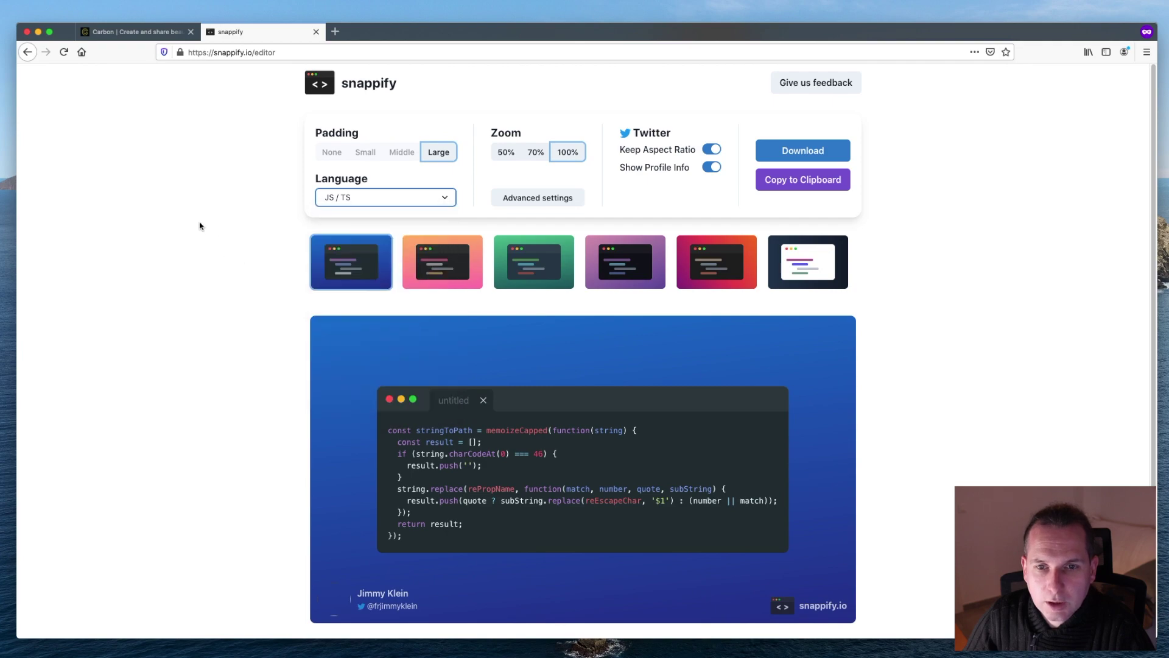
In the advanced settings, try the material-darker theme, switch to the light editor theme and choose mdn-like.
{"action": "left_click", "coordinate": [532, 199]}
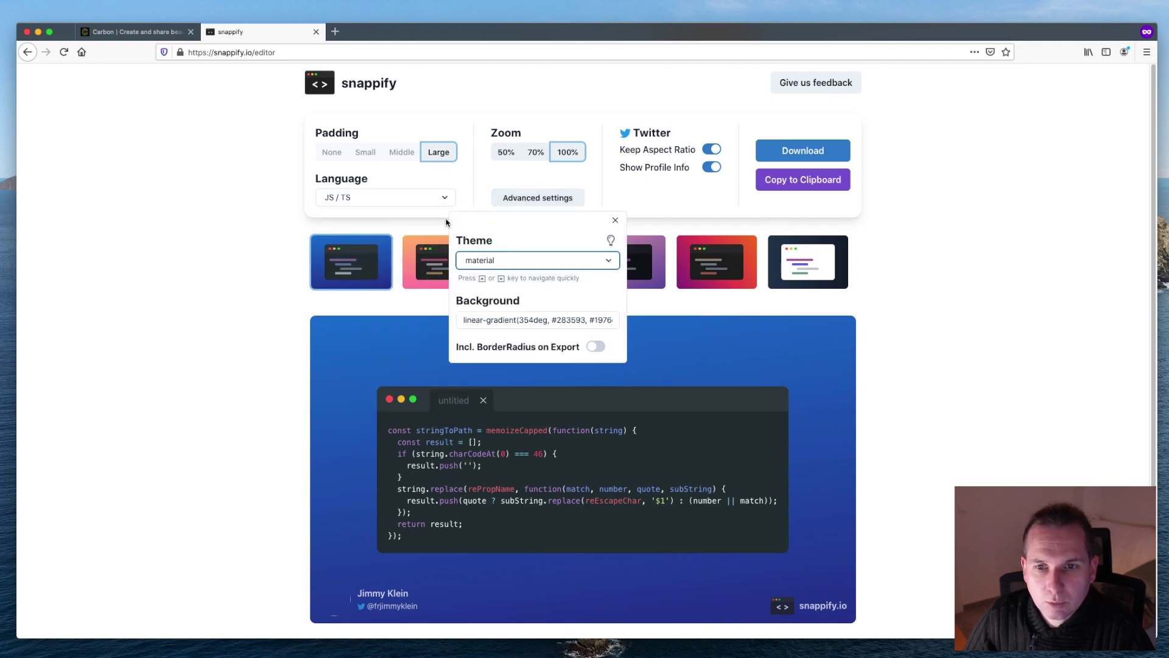
{"action": "left_click", "coordinate": [548, 265]}
{"action": "scroll", "coordinate": [528, 345], "scroll_direction": "down", "scroll_amount": 5}
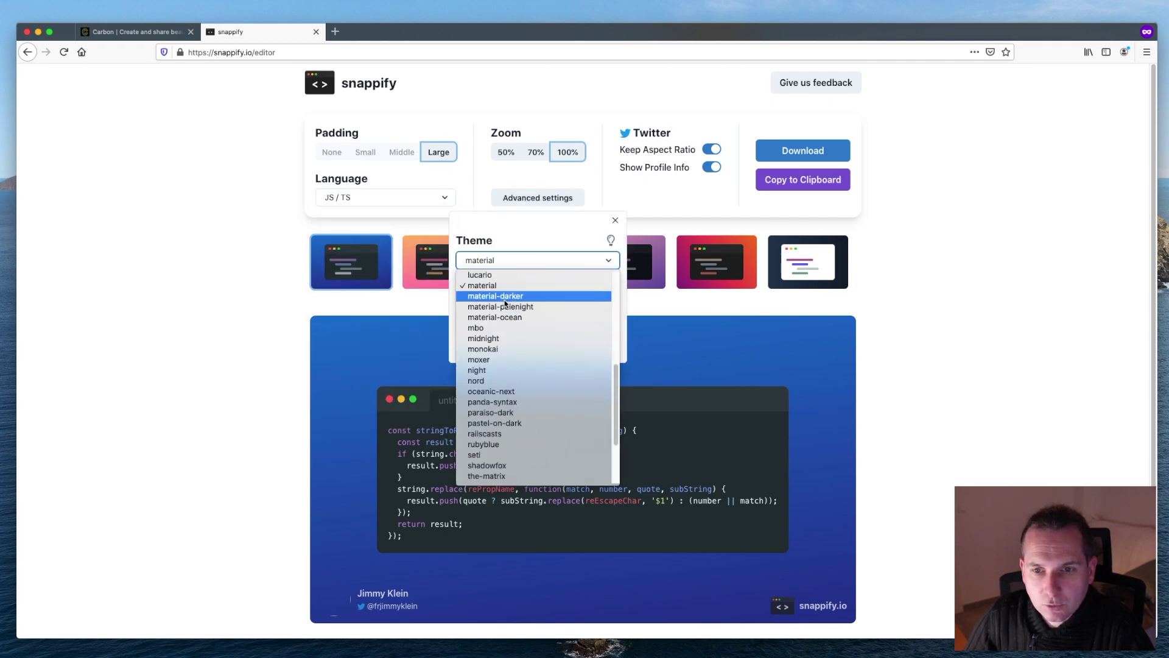
{"action": "left_click", "coordinate": [528, 292]}
{"action": "left_click", "coordinate": [611, 241]}
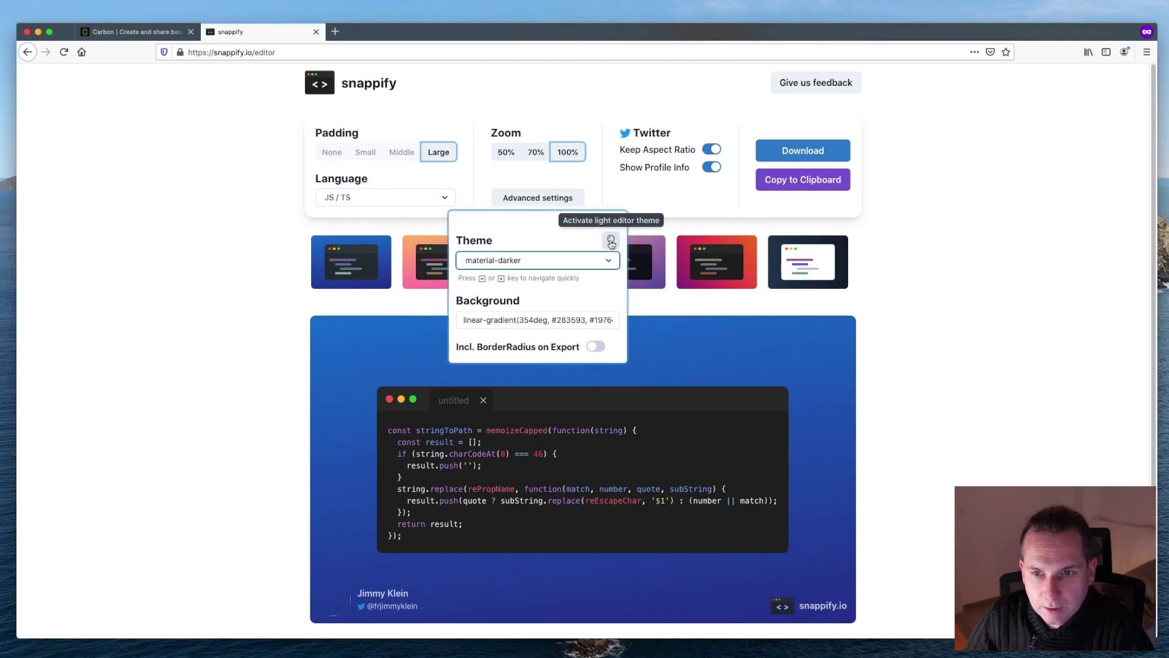
{"action": "left_click", "coordinate": [545, 262]}
{"action": "left_click", "coordinate": [530, 312]}
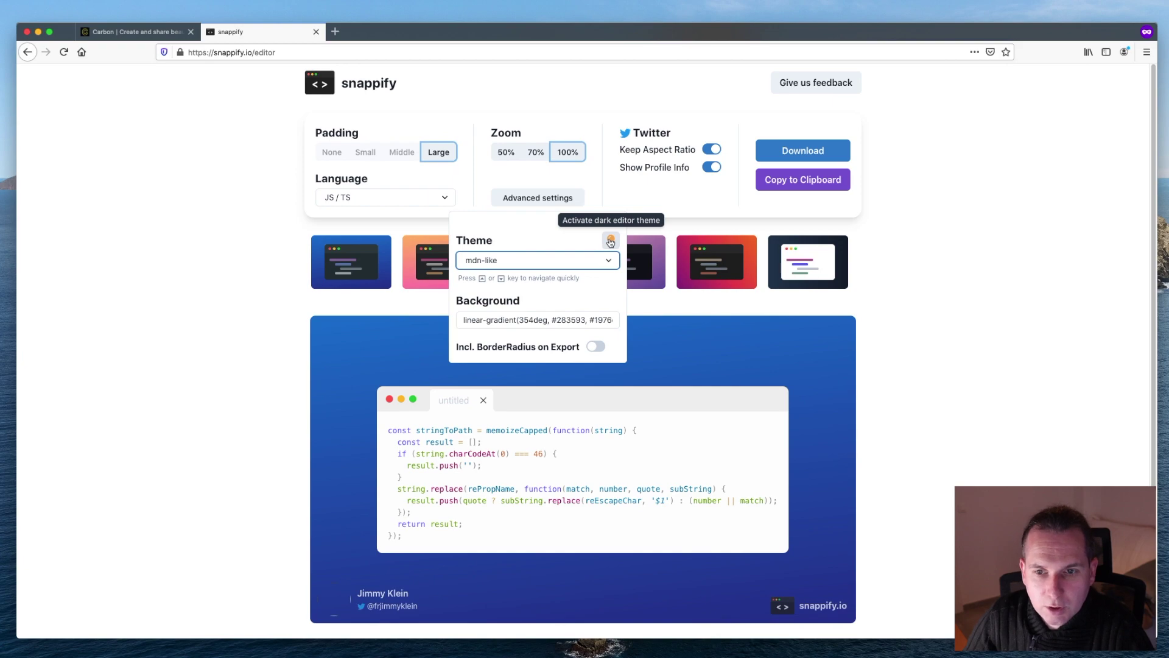
Replace the gradient background with solid red #ff0000, and change it to black #000000.
{"action": "double_click", "coordinate": [506, 321]}
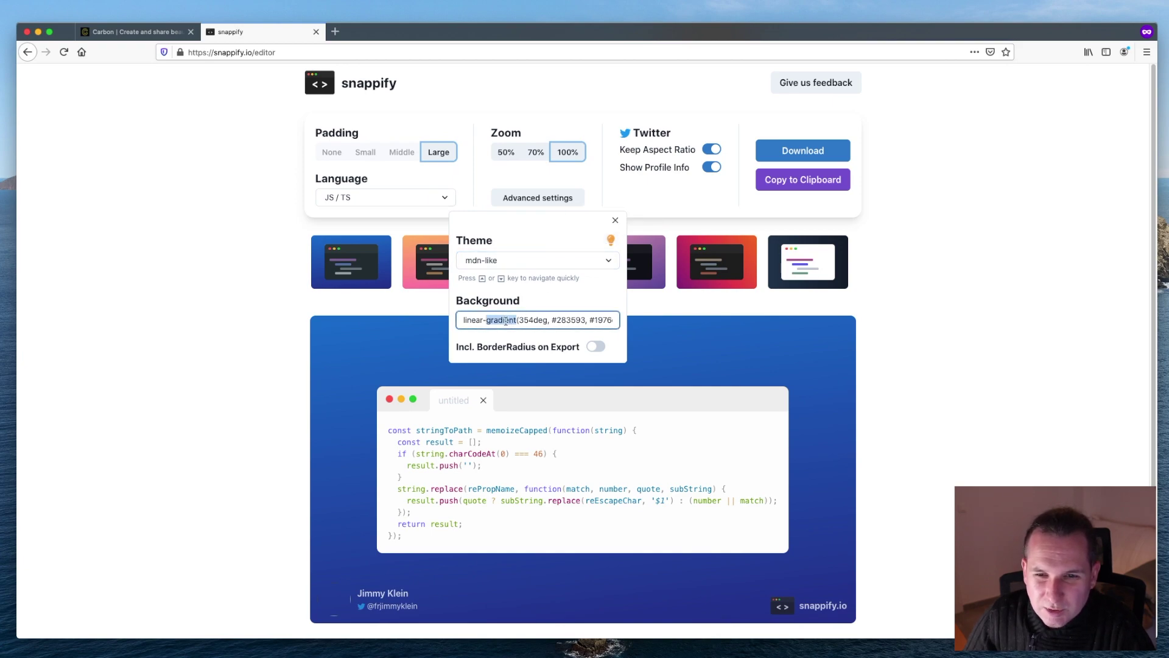
{"action": "triple_click", "coordinate": [506, 320]}
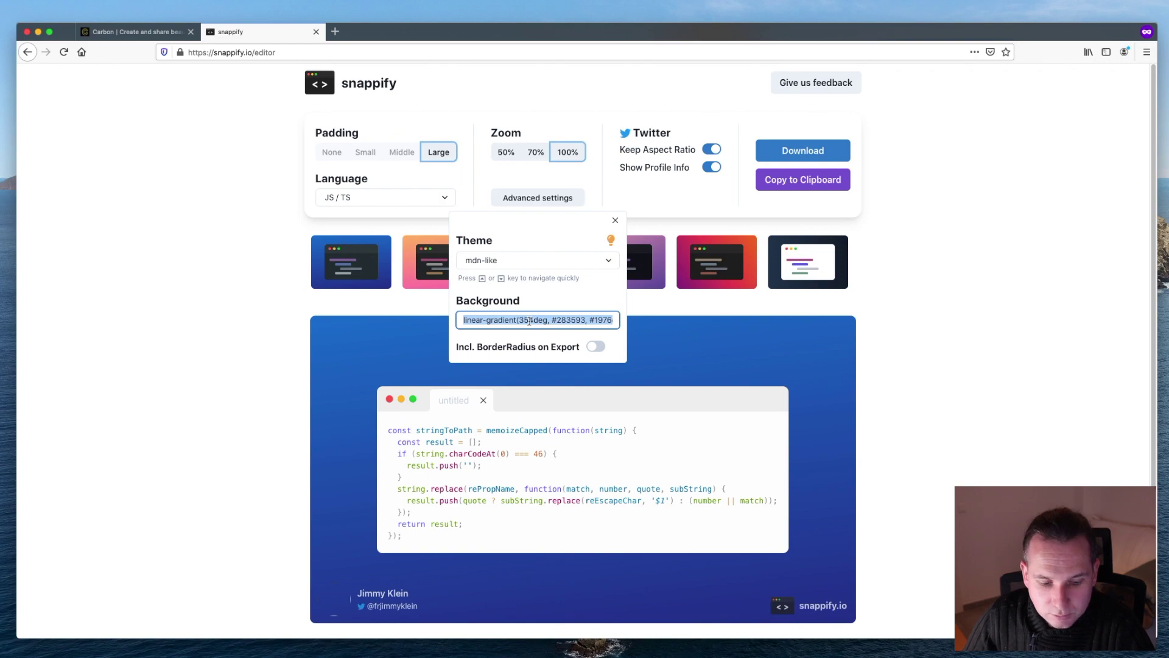
{"action": "type", "text": "#ff0000"}
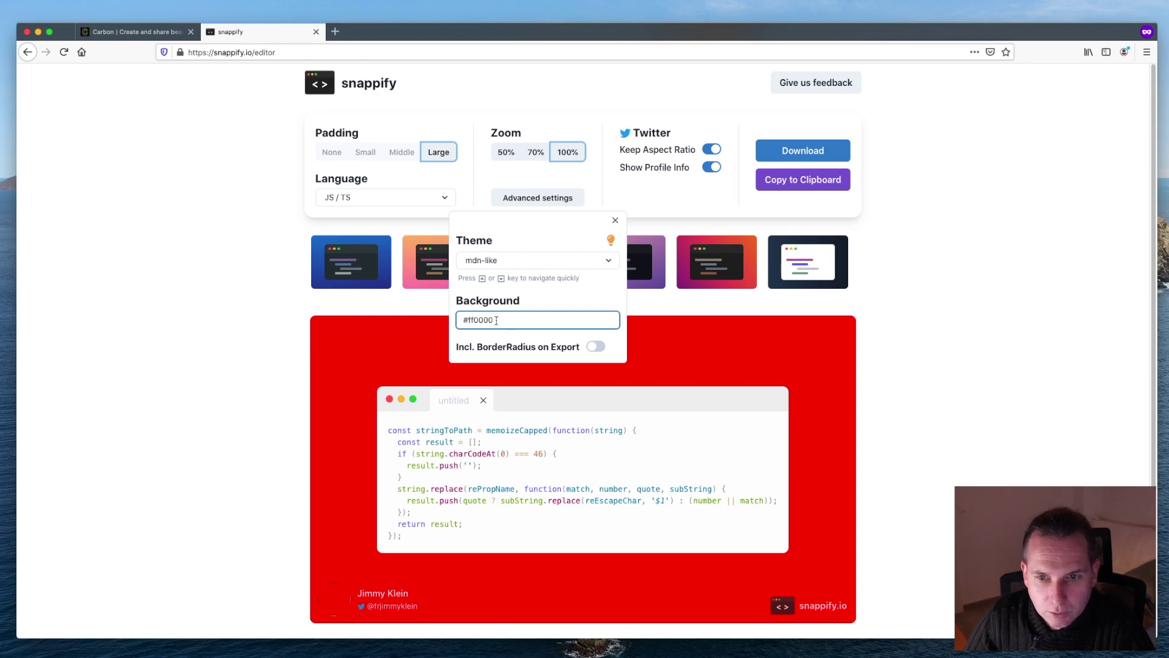
{"action": "key", "text": "super+a"}
{"action": "type", "text": "#00000"}
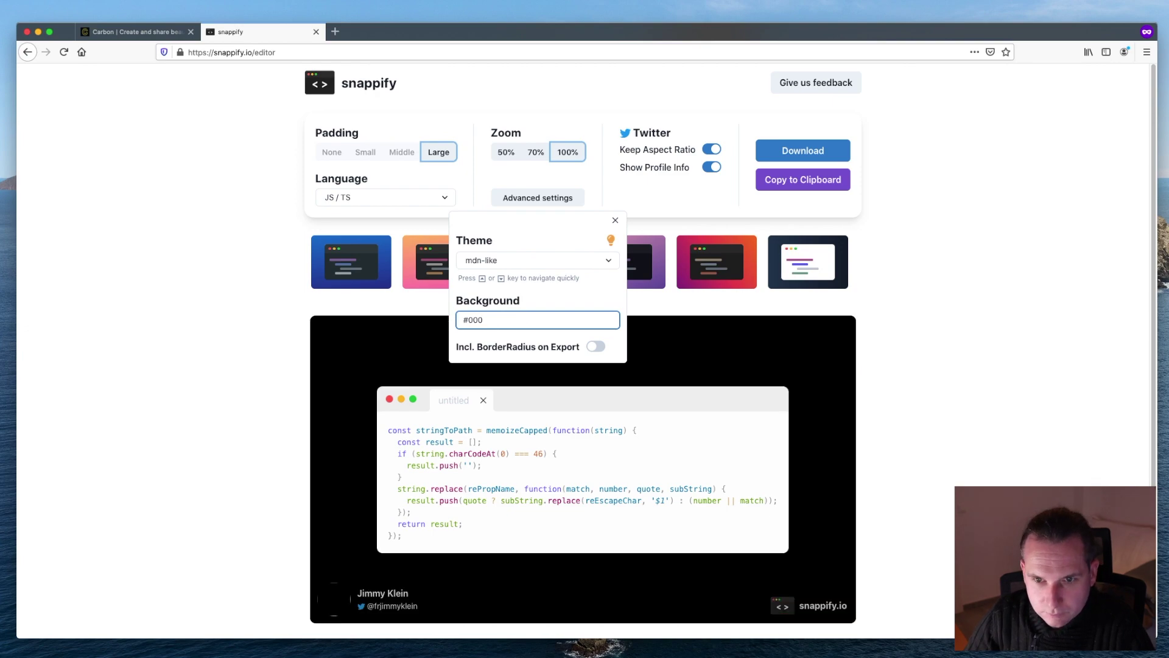
{"action": "type", "text": "0"}
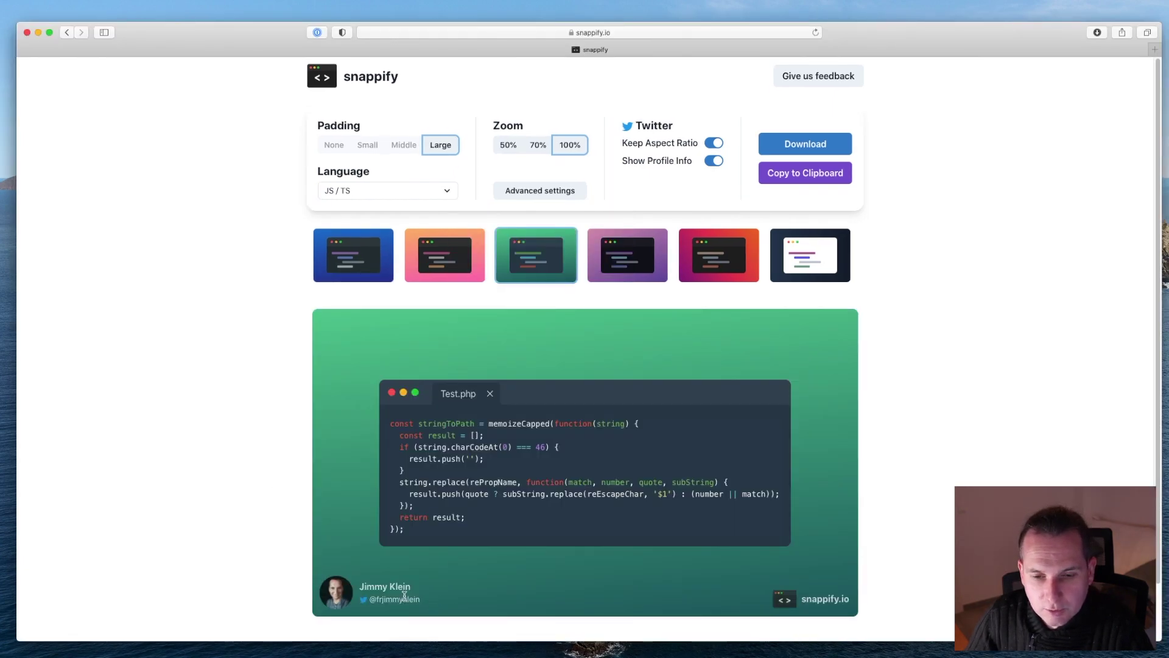
Examine the profile credit on the green Test.php code image, turning the Twitter profile info off and on again.
{"action": "double_click", "coordinate": [386, 586]}
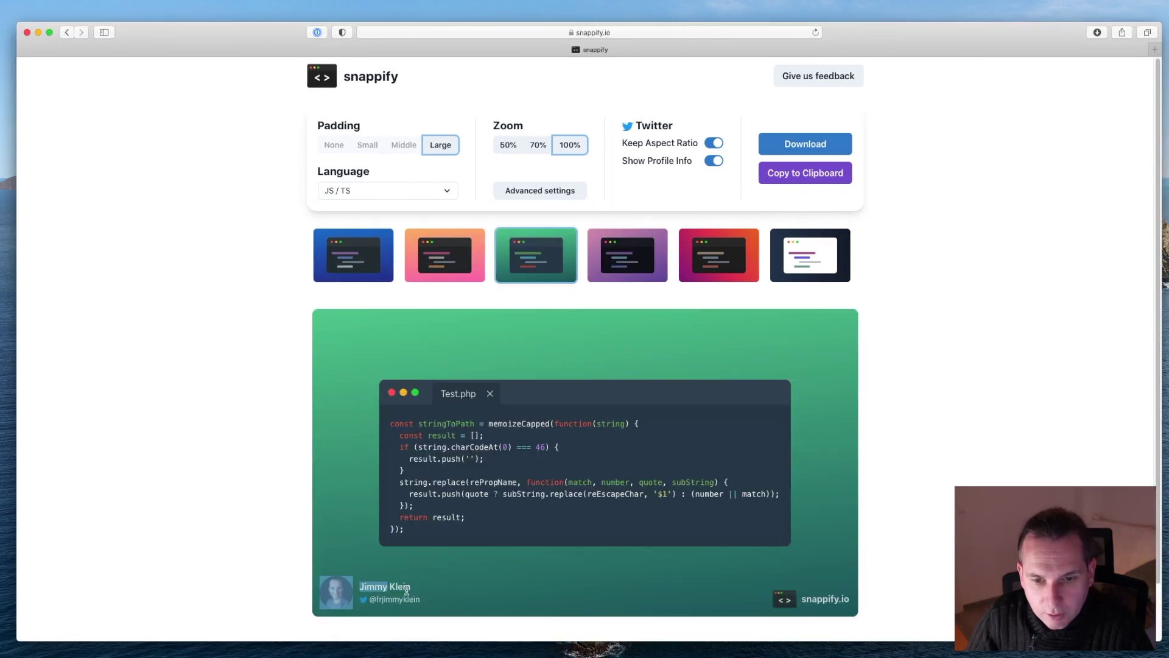
{"action": "left_click", "coordinate": [433, 595]}
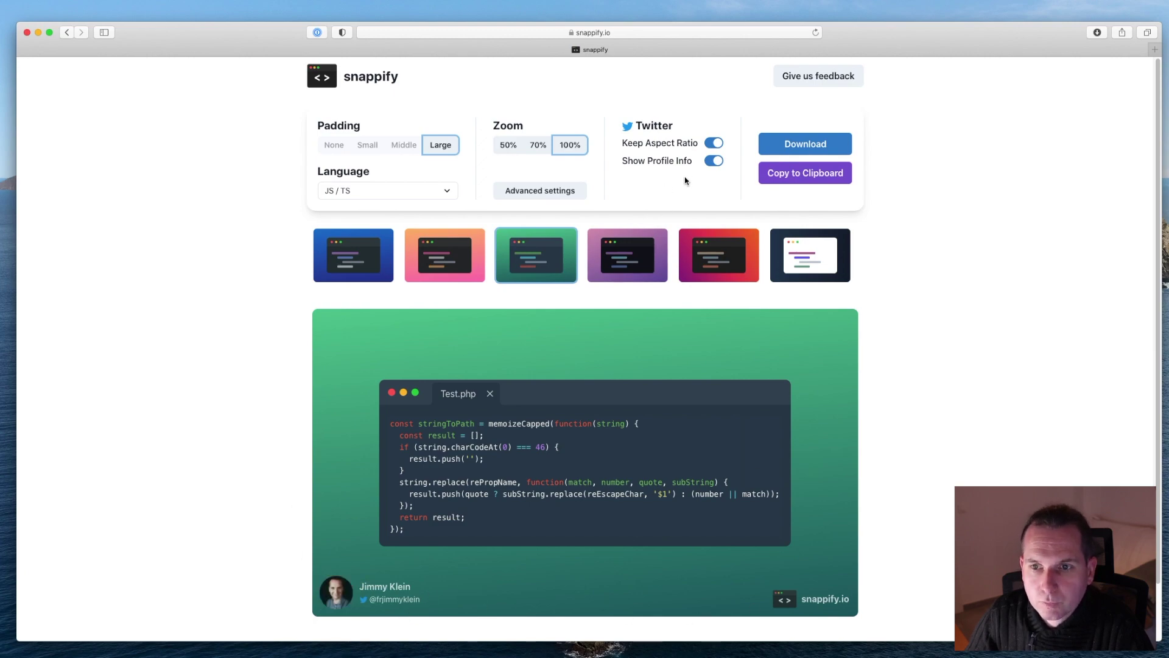
{"action": "left_click", "coordinate": [714, 163]}
{"action": "left_click", "coordinate": [714, 162]}
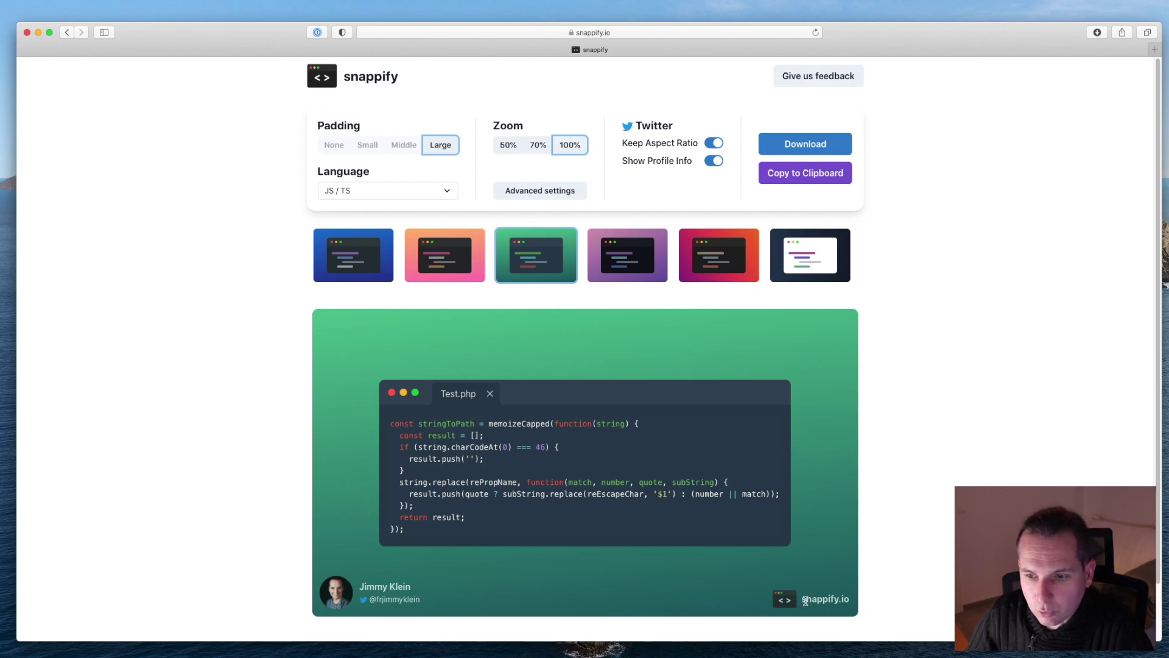
Inspect the snappify.io watermark and the code text inside the image preview.
{"action": "left_click_drag", "start_coordinate": [815, 599], "coordinate": [851, 599]}
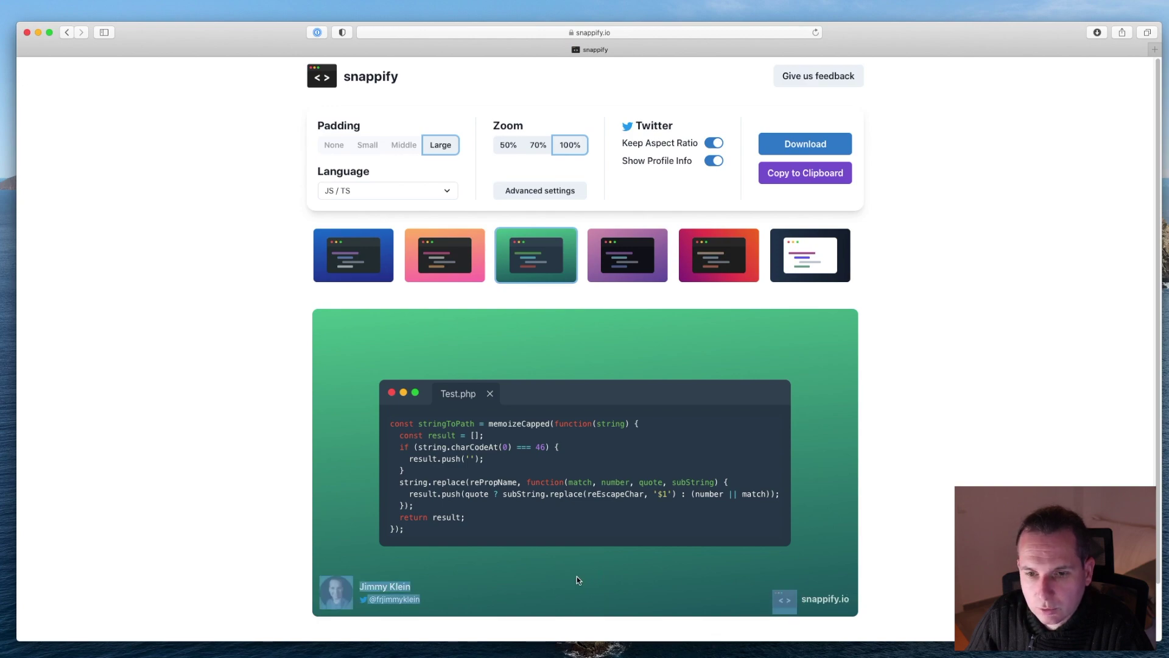
{"action": "left_click", "coordinate": [323, 349]}
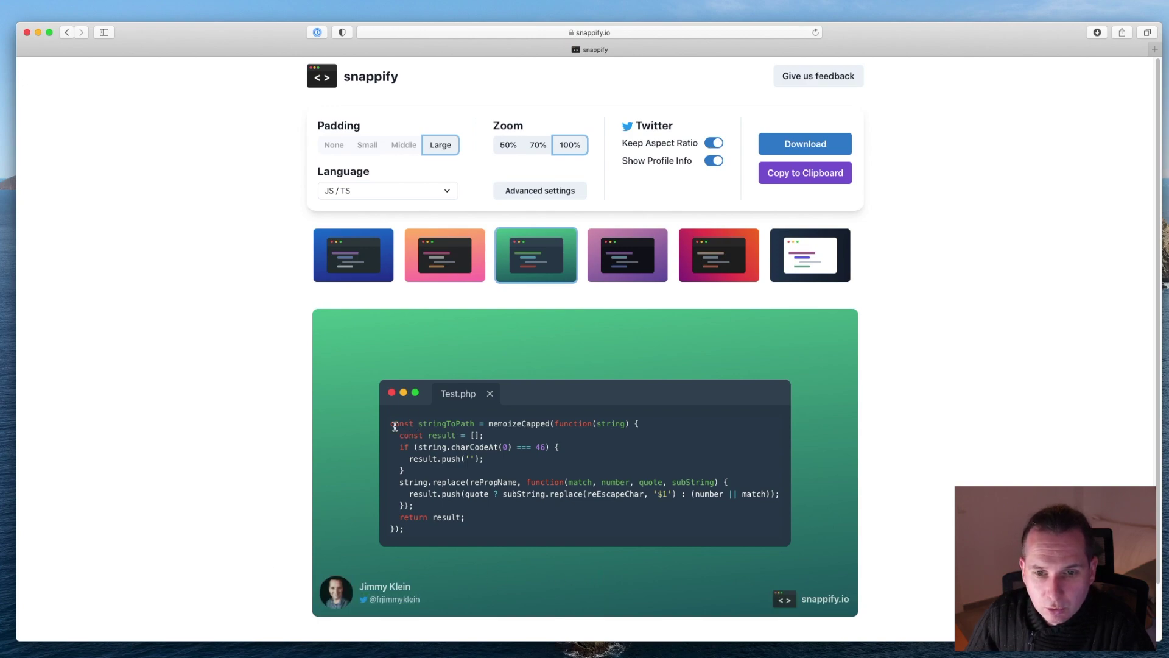
{"action": "left_click_drag", "start_coordinate": [391, 424], "coordinate": [462, 455]}
{"action": "left_click", "coordinate": [478, 456]}
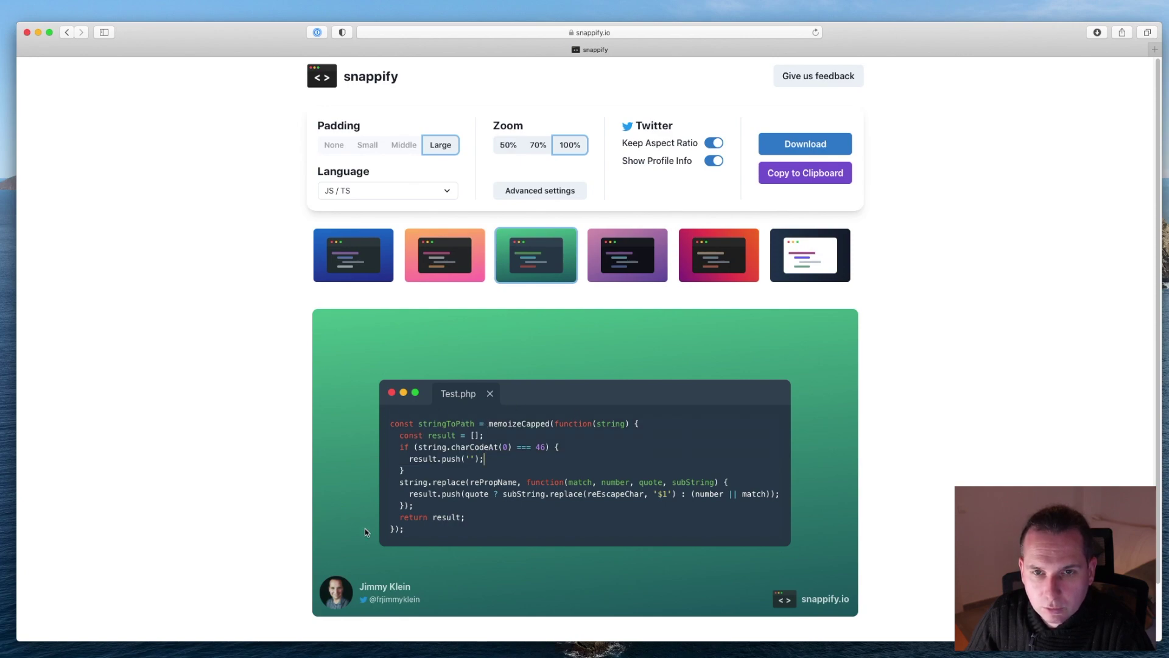
Compare the preset styles on the code image, choose the dark navy preset with the white code window, and download the image.
{"action": "left_click", "coordinate": [718, 255]}
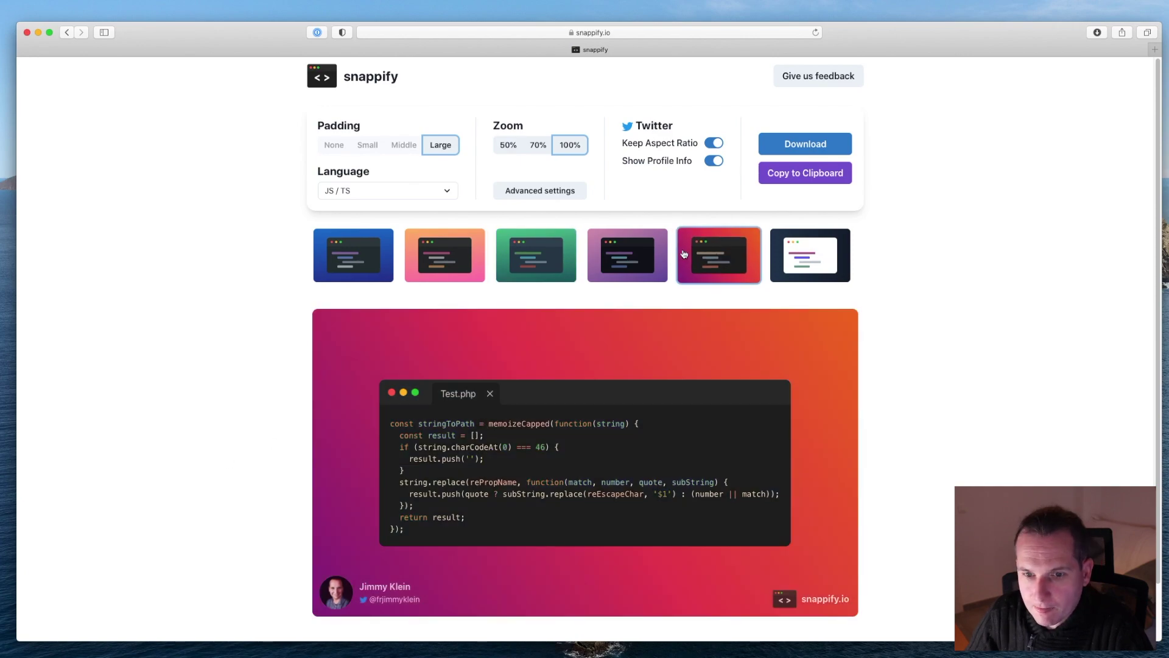
{"action": "left_click", "coordinate": [627, 254]}
{"action": "left_click", "coordinate": [353, 254]}
{"action": "left_click", "coordinate": [431, 257]}
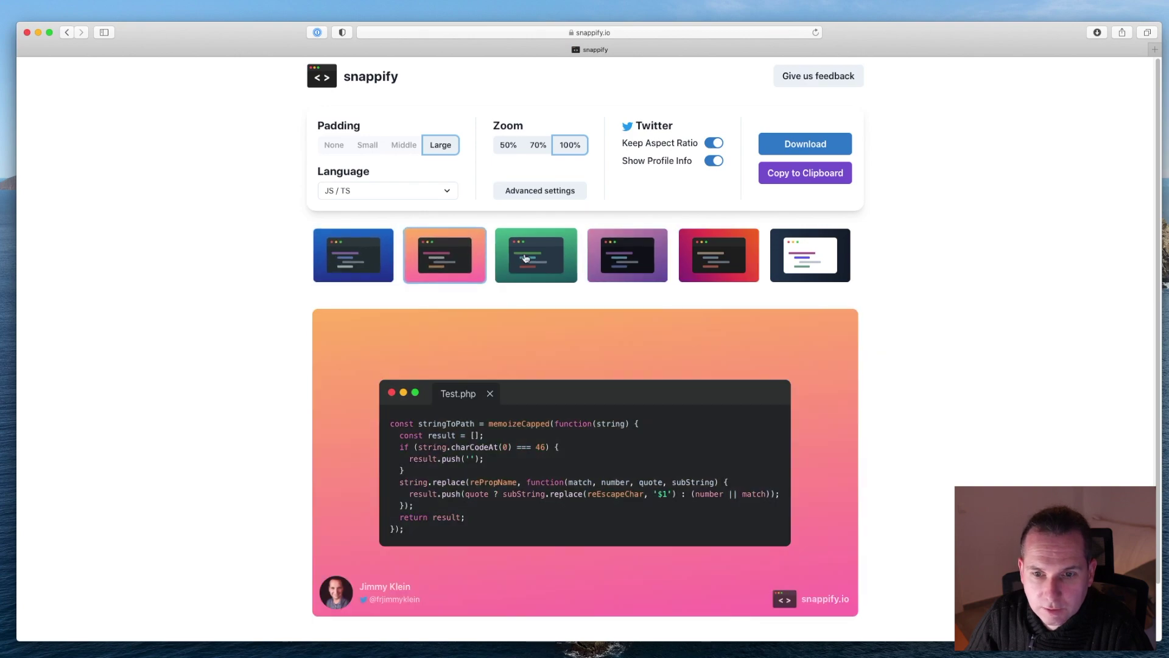
{"action": "left_click", "coordinate": [536, 256]}
{"action": "left_click", "coordinate": [627, 255]}
{"action": "left_click", "coordinate": [718, 256]}
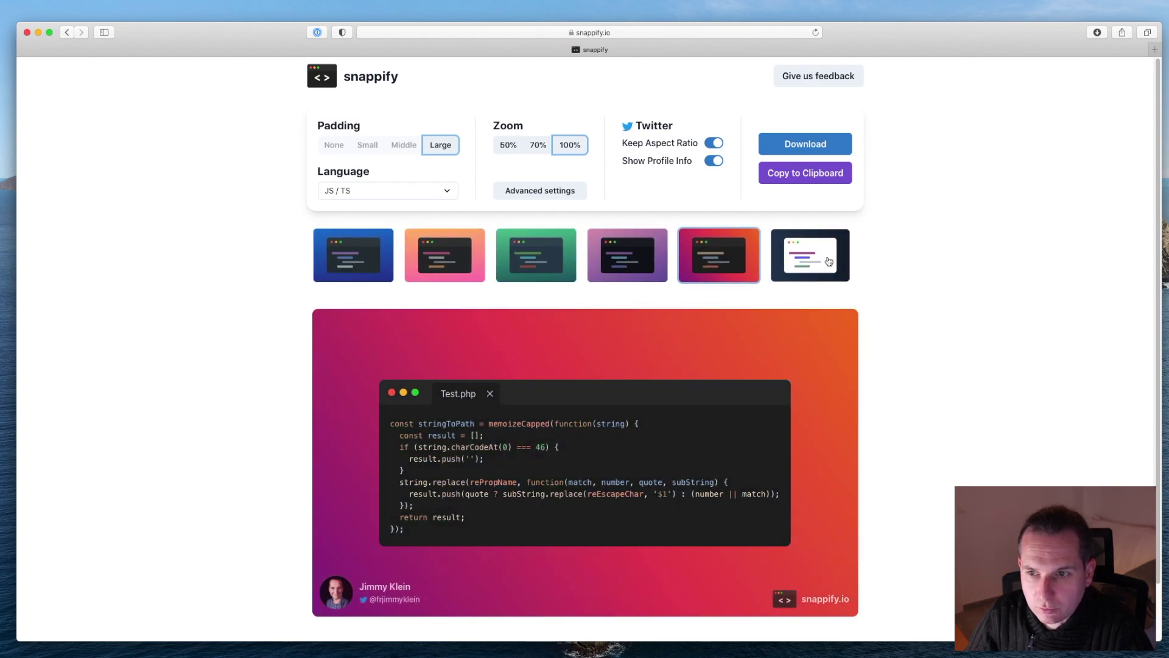
{"action": "left_click", "coordinate": [822, 261]}
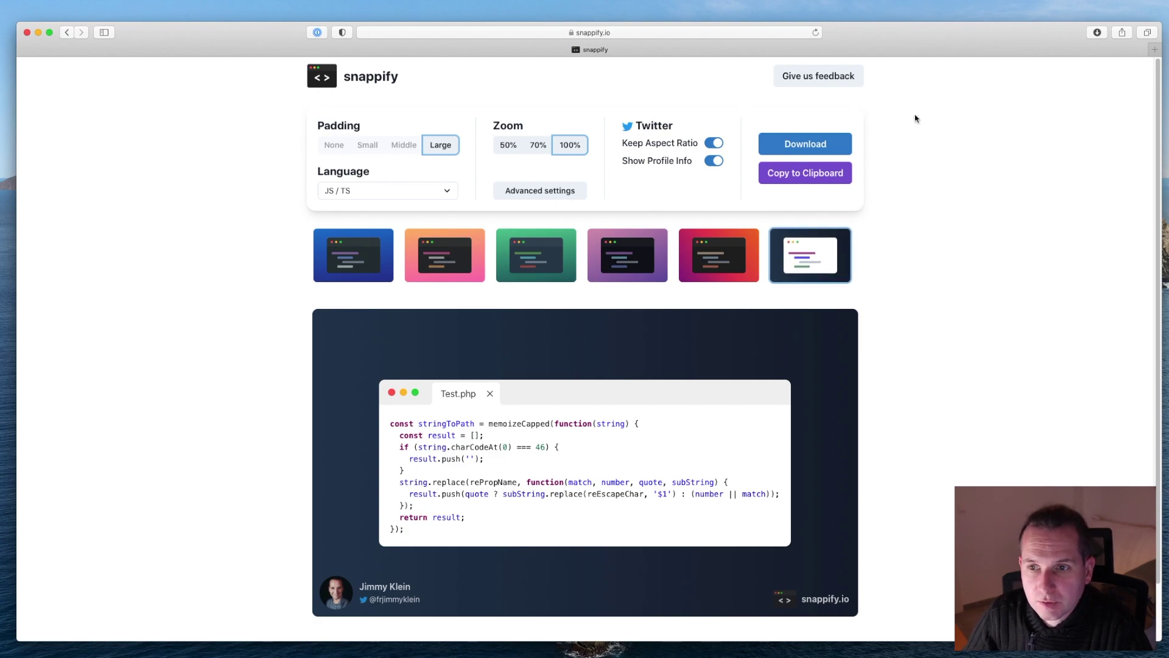
{"action": "left_click", "coordinate": [820, 148]}
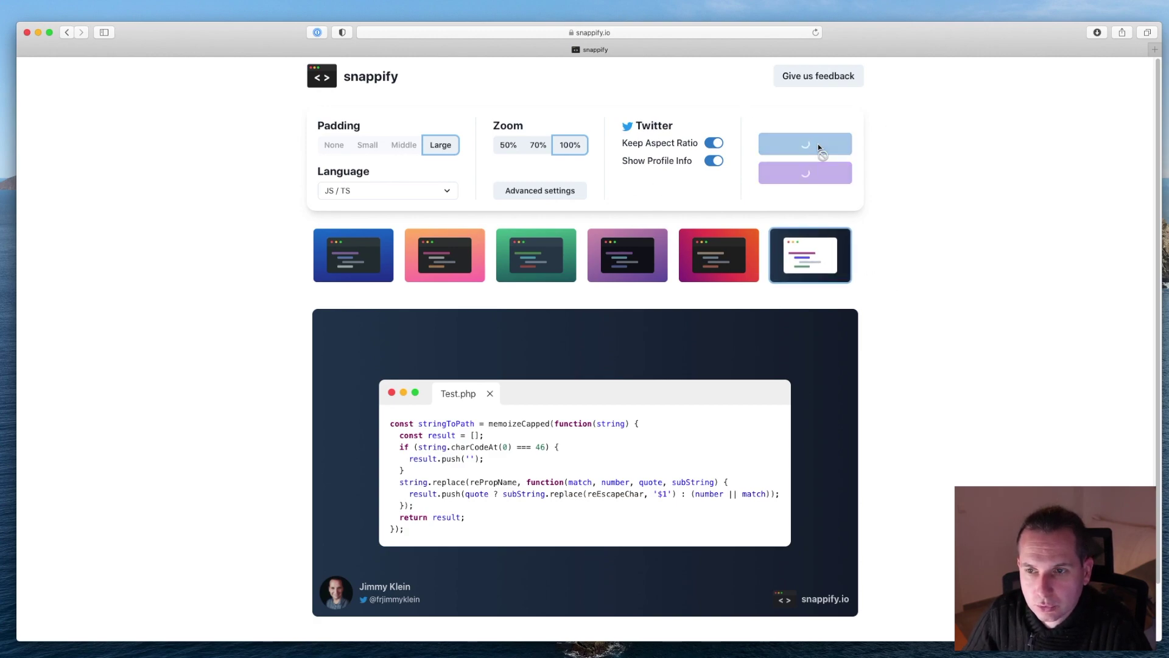